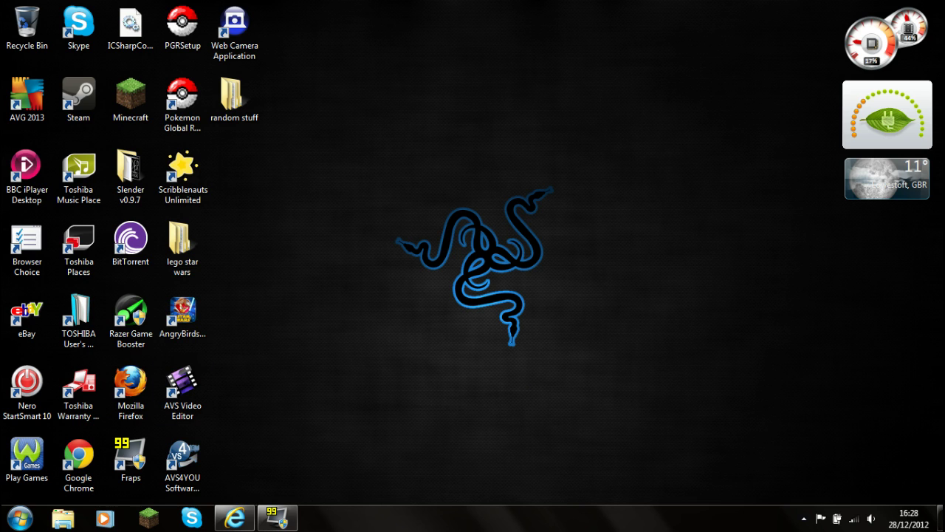
Bring up the taskbar thumbnail preview of the Internet Explorer window showing Google.
{"action": "mouse_move", "coordinate": [235, 519]}
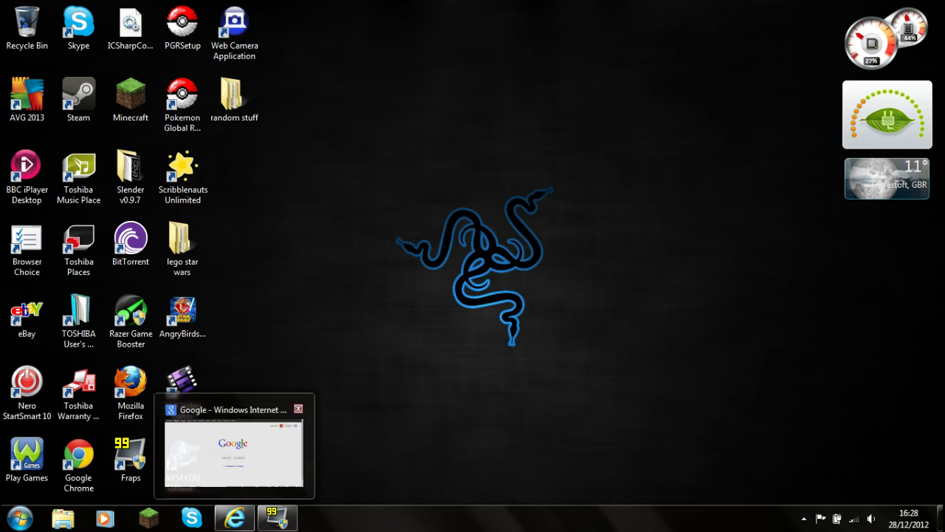
Restore Internet Explorer, search Google for 'skydaz' and open the first Skydaz result.
{"action": "left_click", "coordinate": [235, 518]}
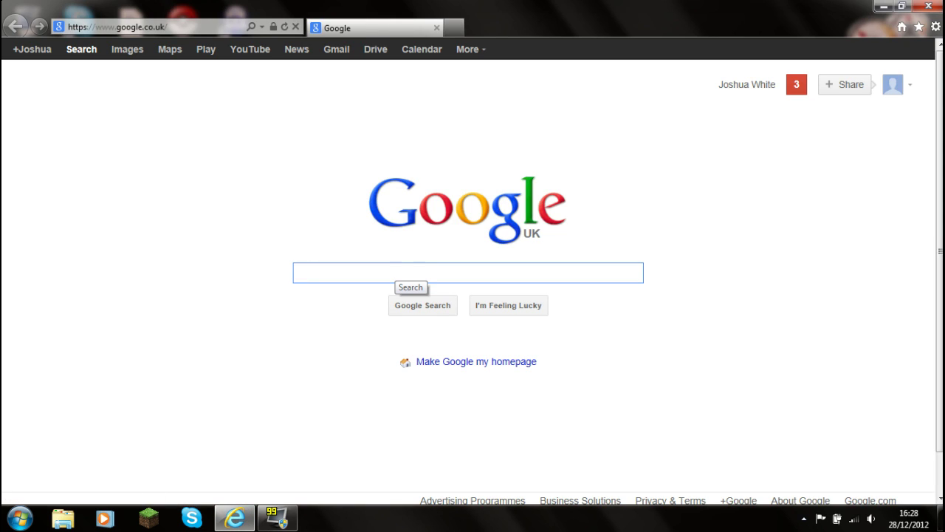
{"action": "type", "text": "sk"}
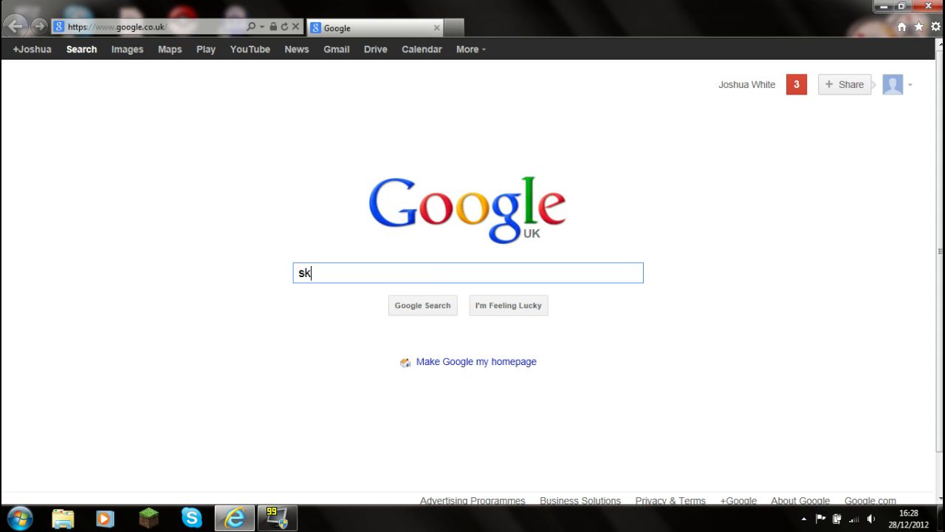
{"action": "type", "text": "ydaz"}
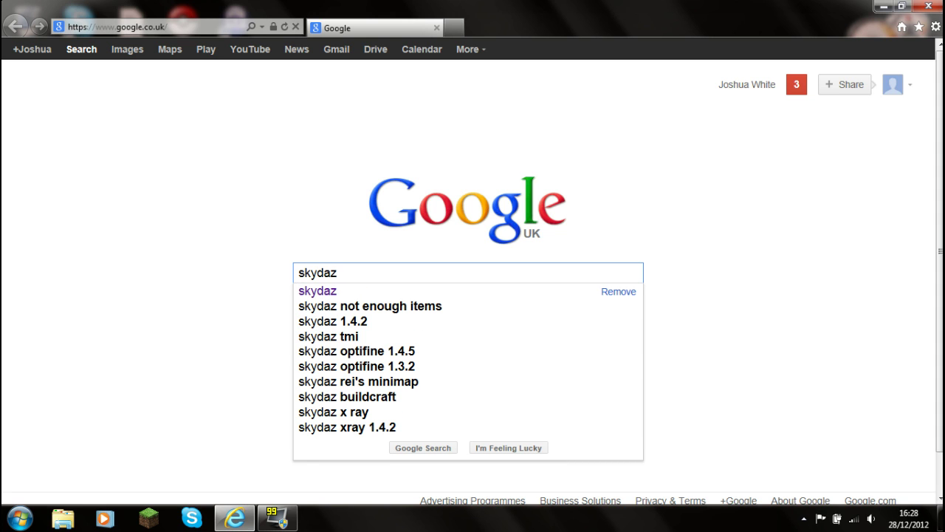
{"action": "key", "text": "Return"}
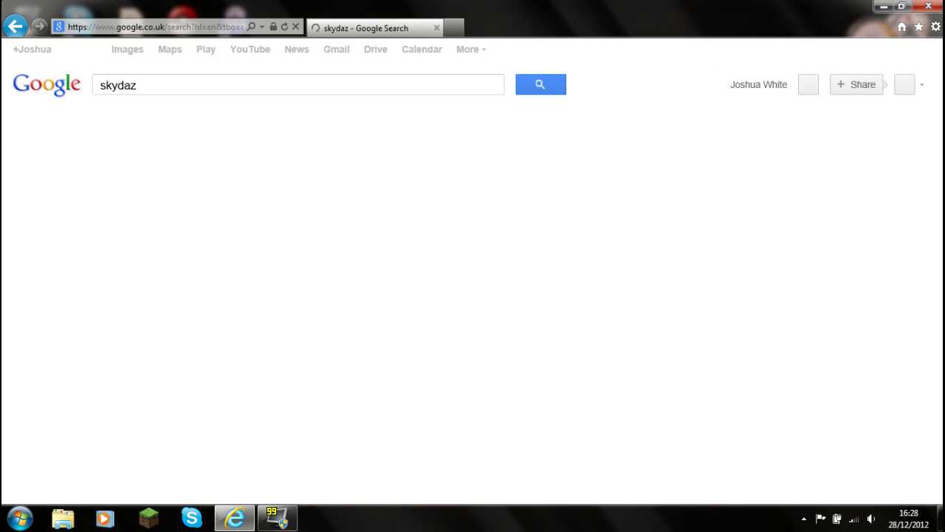
{"action": "left_click", "coordinate": [254, 179]}
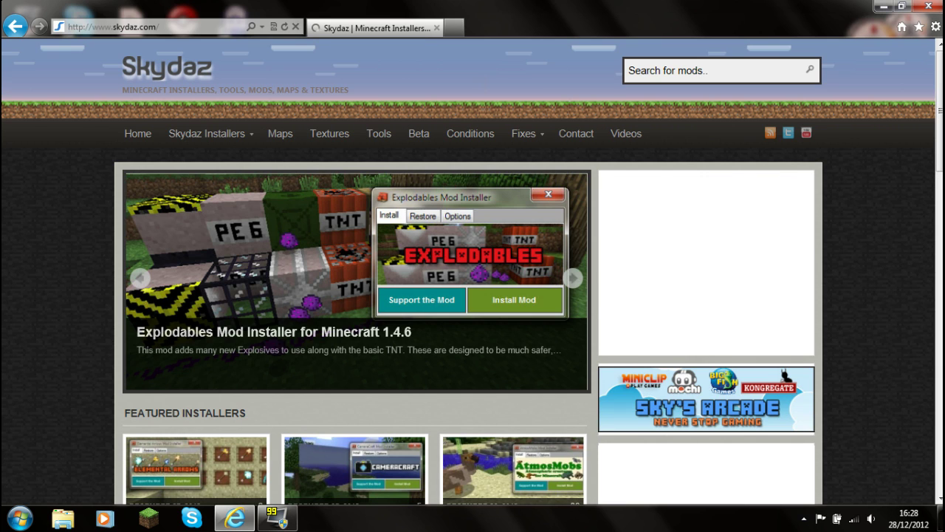
Search the Skydaz site for 'custom npc'.
{"action": "left_click", "coordinate": [664, 70]}
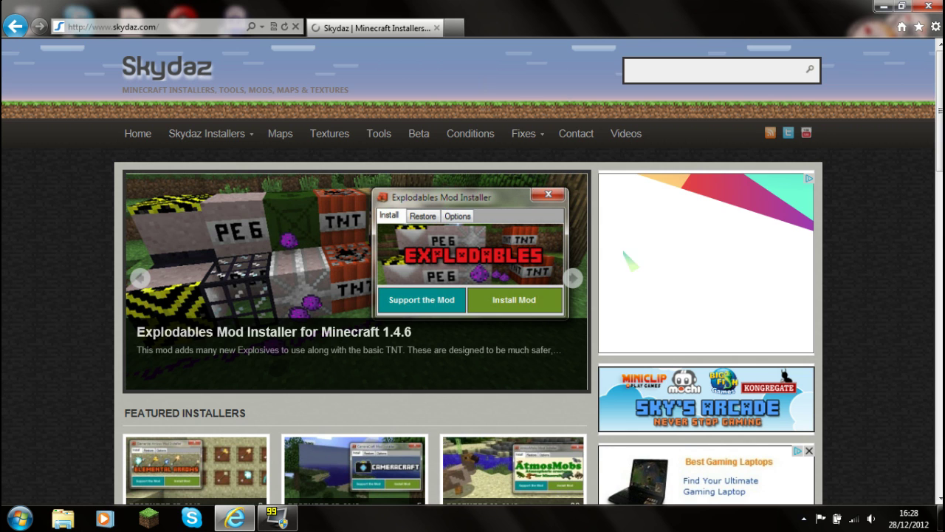
{"action": "type", "text": "custome"}
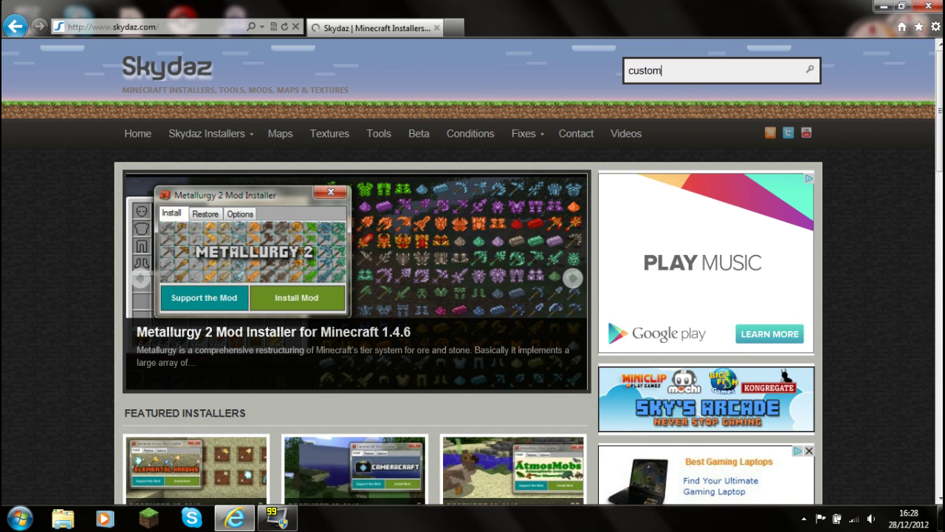
{"action": "key", "text": "BackSpace"}
{"action": "type", "text": "npc"}
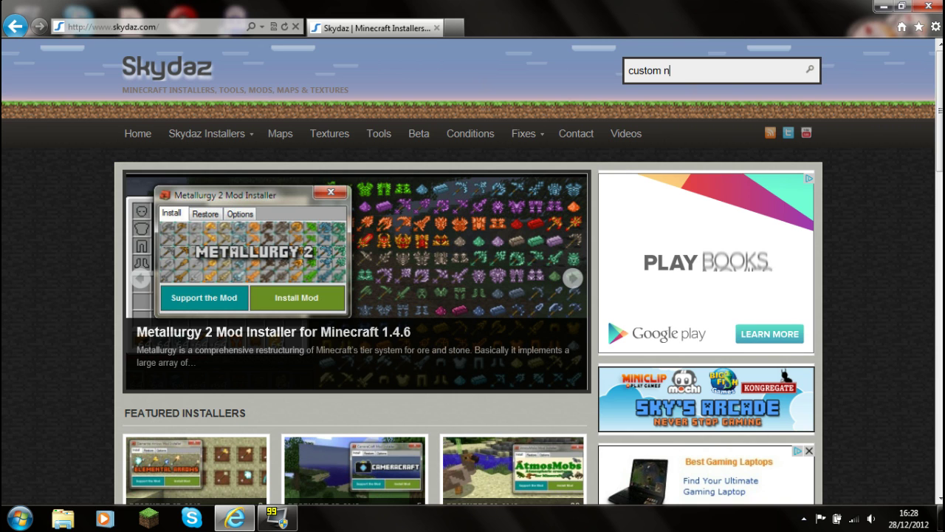
{"action": "key", "text": "Return"}
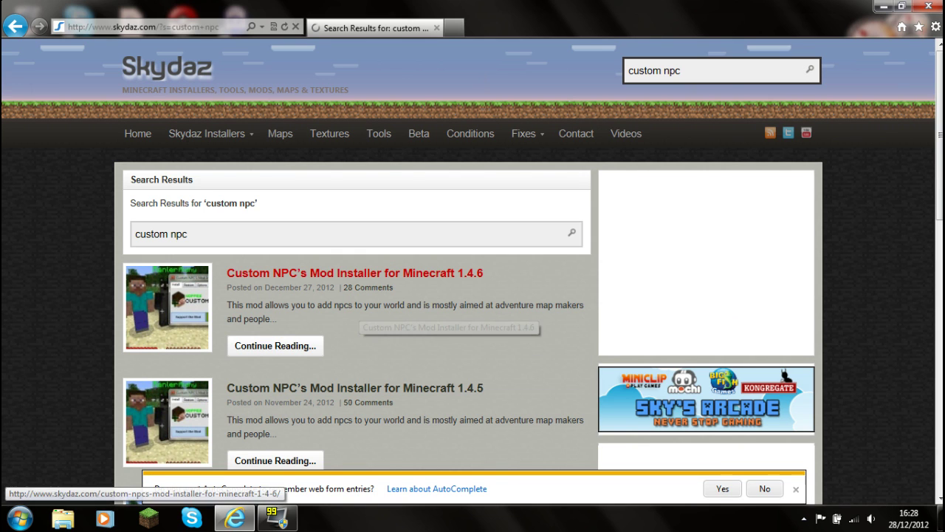
Open the Custom NPC's Mod Installer 1.4.6 page and scroll down to its Downloads section.
{"action": "left_click", "coordinate": [355, 273]}
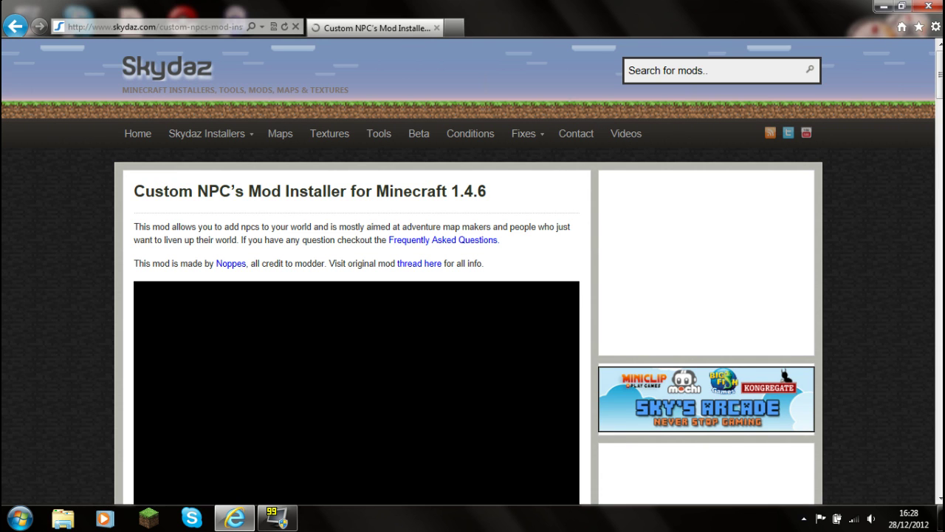
{"action": "scroll", "coordinate": [473, 296], "scroll_direction": "down", "scroll_amount": 10}
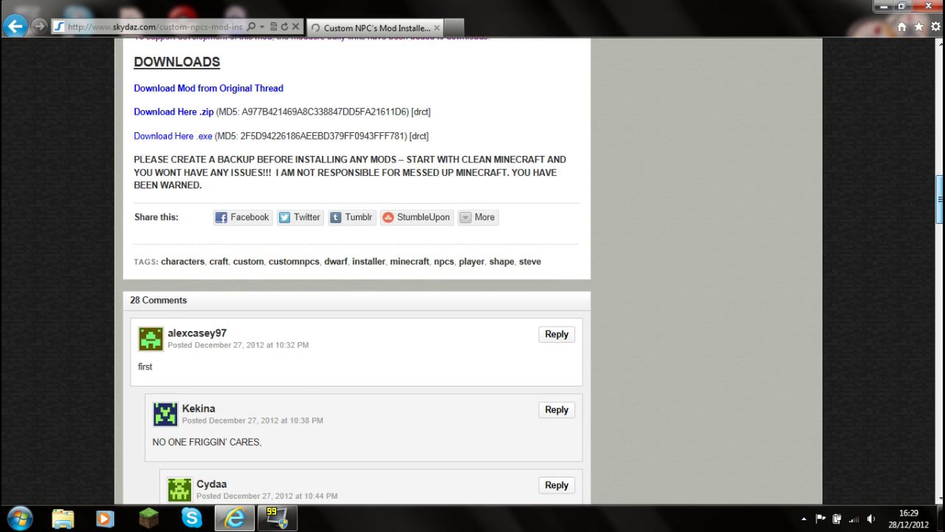
{"action": "scroll", "coordinate": [472, 266], "scroll_direction": "down", "scroll_amount": 1}
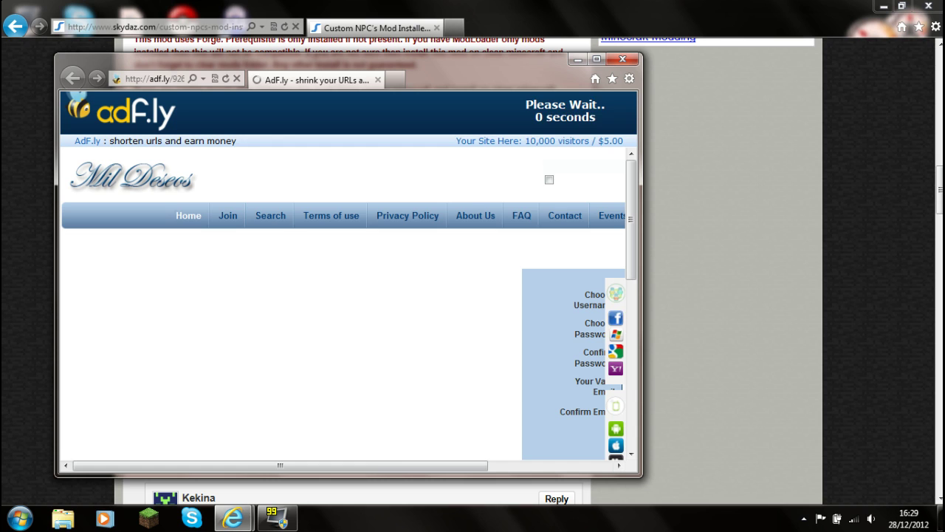
Skip the adf.ly ad, save and run Custom NPCs Mod Installer.exe past SmartScreen, then close the ad window.
{"action": "left_click", "coordinate": [572, 116]}
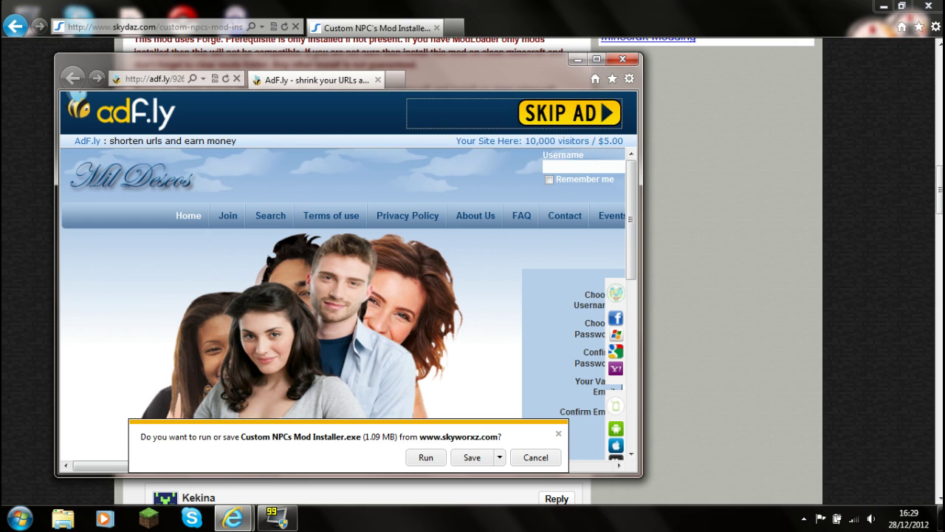
{"action": "left_click", "coordinate": [472, 457]}
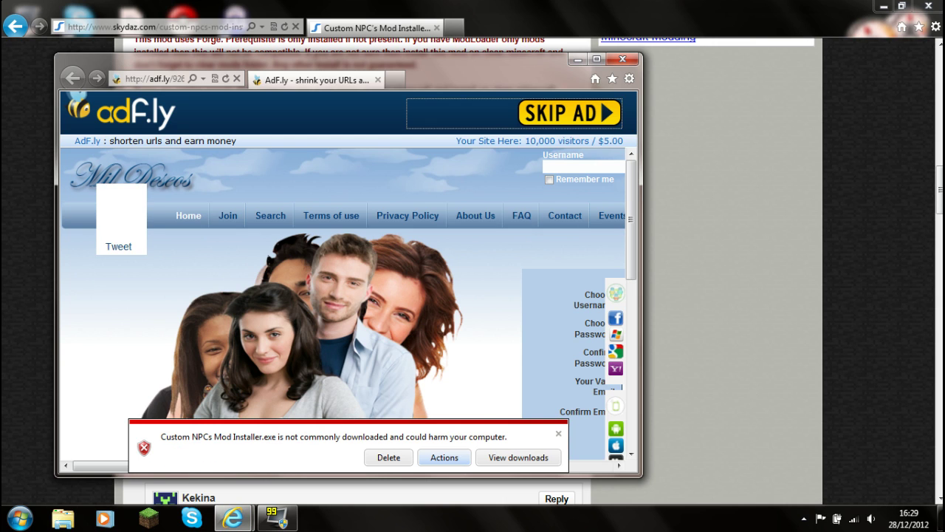
{"action": "left_click", "coordinate": [444, 457]}
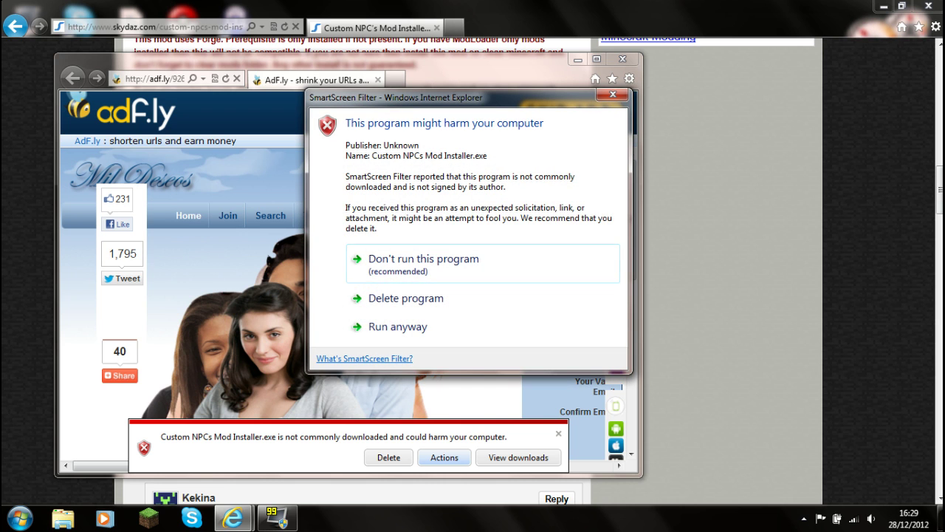
{"action": "key", "text": "Return"}
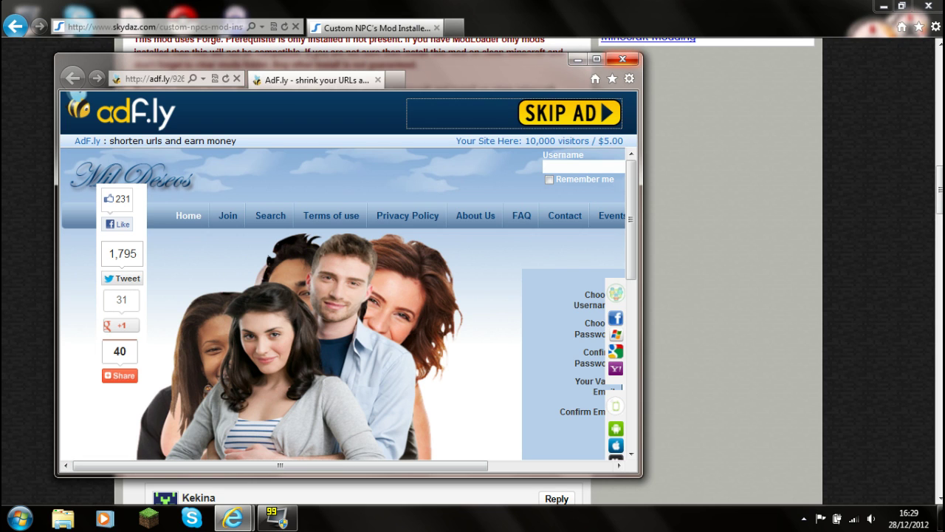
{"action": "left_click", "coordinate": [623, 59]}
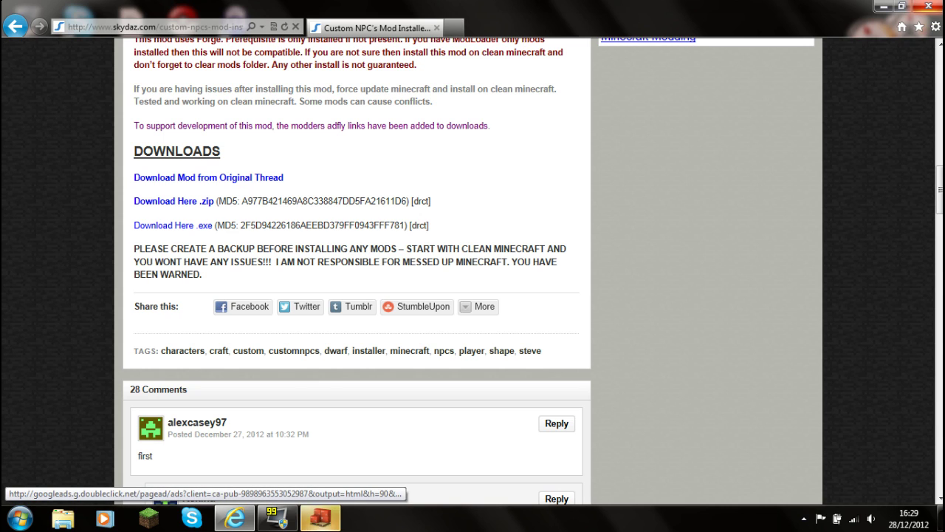
Close Internet Explorer and open the %appdata% Roaming folder from the Run prompt.
{"action": "key", "text": "alt+F4"}
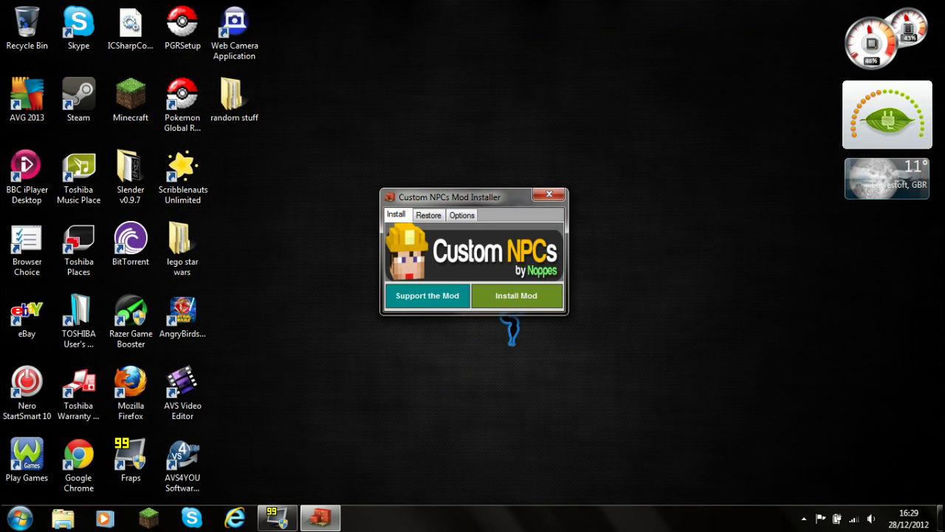
{"action": "key", "text": "super+r"}
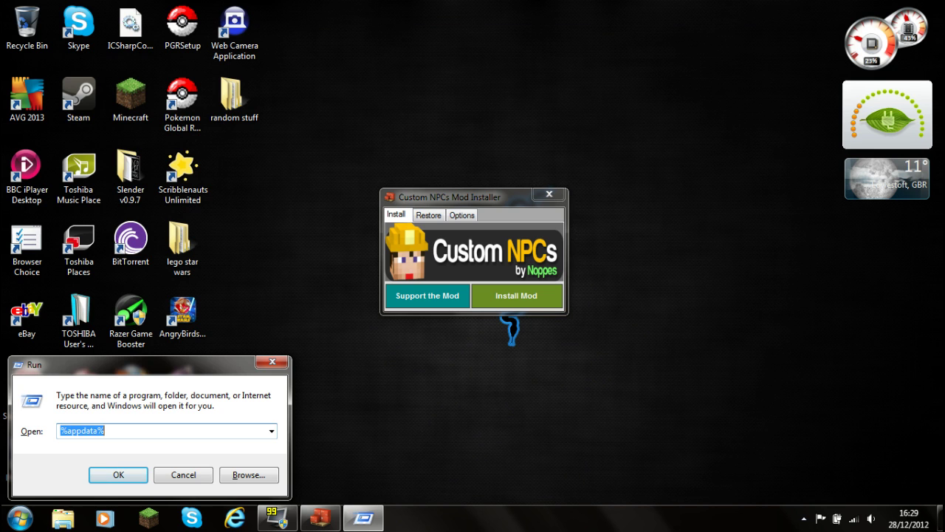
{"action": "key", "text": "Return"}
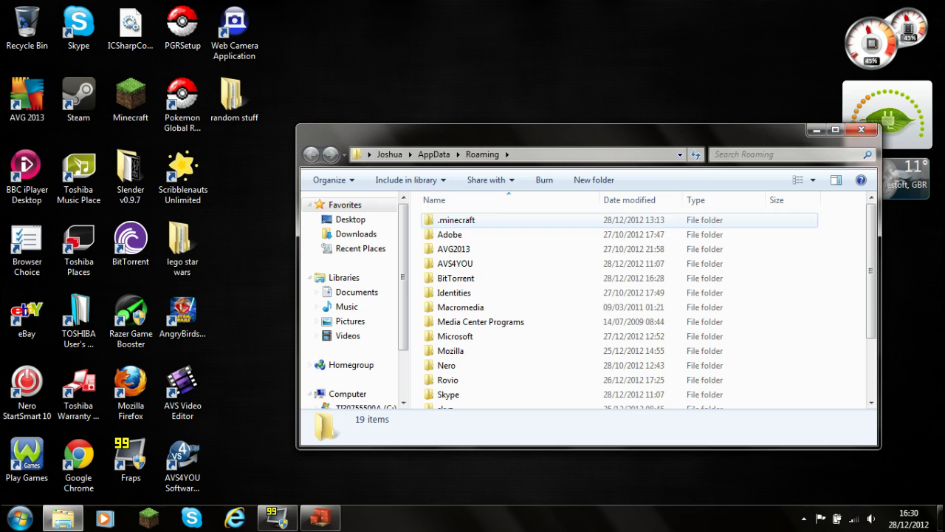
Open .minecraft, browse its saves and texturepacks folders, then return to Roaming.
{"action": "left_click_drag", "start_coordinate": [455, 220], "coordinate": [452, 194]}
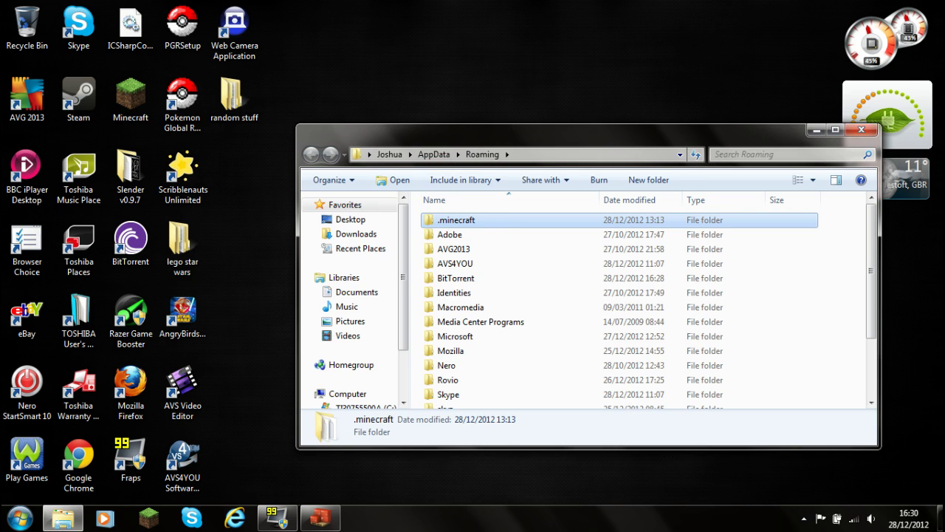
{"action": "double_click", "coordinate": [456, 221]}
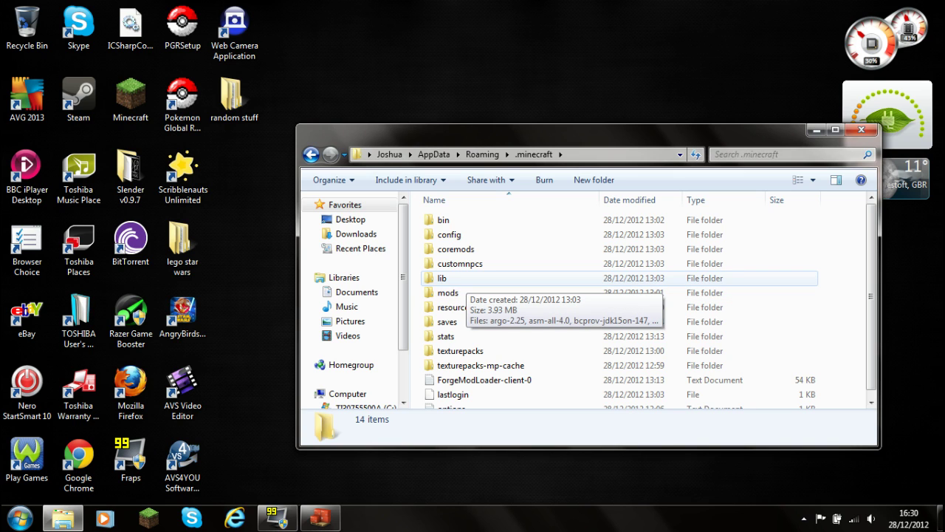
{"action": "double_click", "coordinate": [447, 322]}
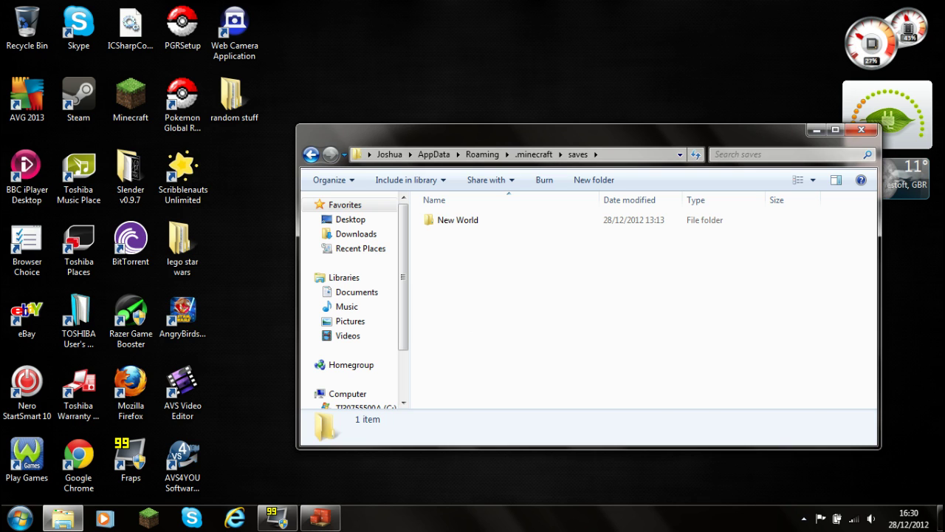
{"action": "left_click", "coordinate": [311, 154]}
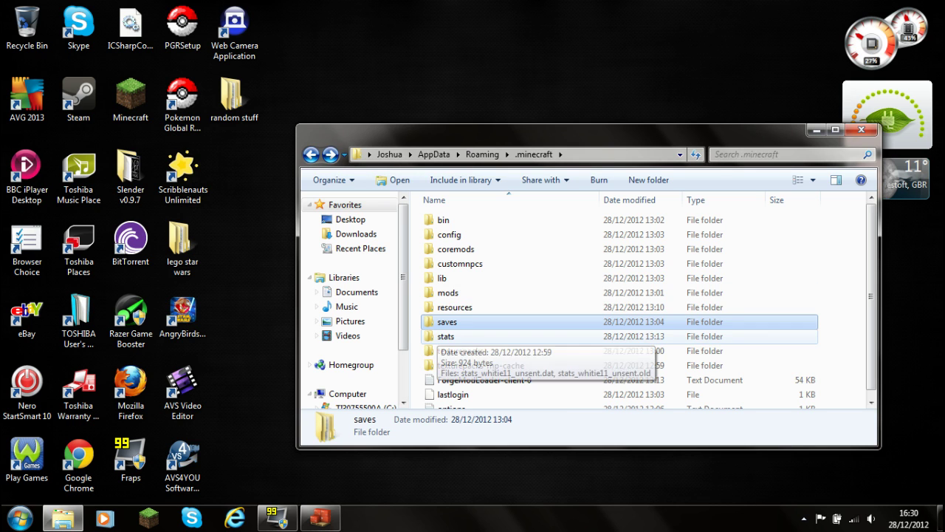
{"action": "double_click", "coordinate": [460, 350]}
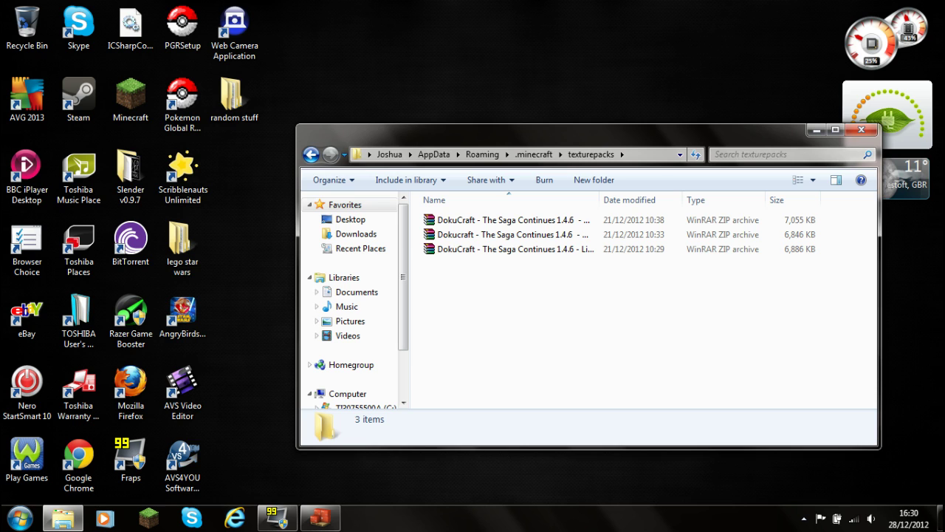
{"action": "left_click", "coordinate": [311, 155]}
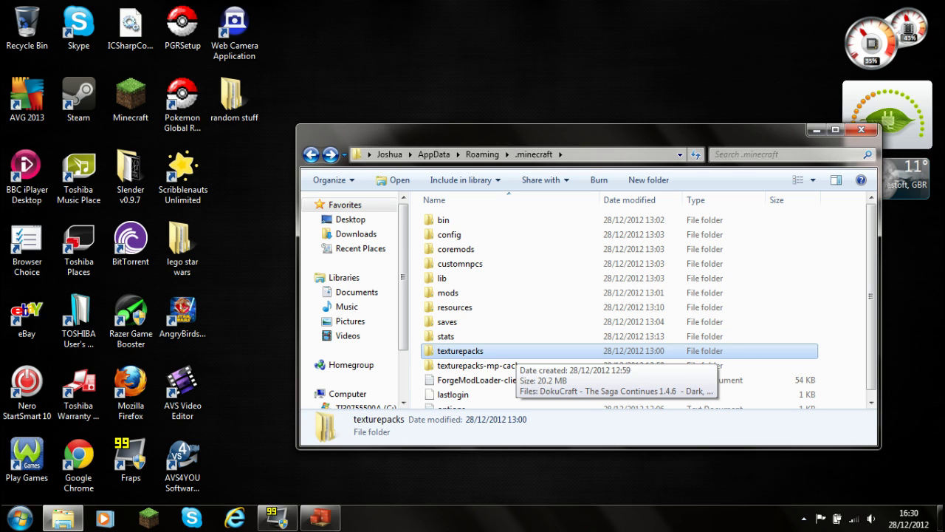
{"action": "left_click", "coordinate": [311, 155]}
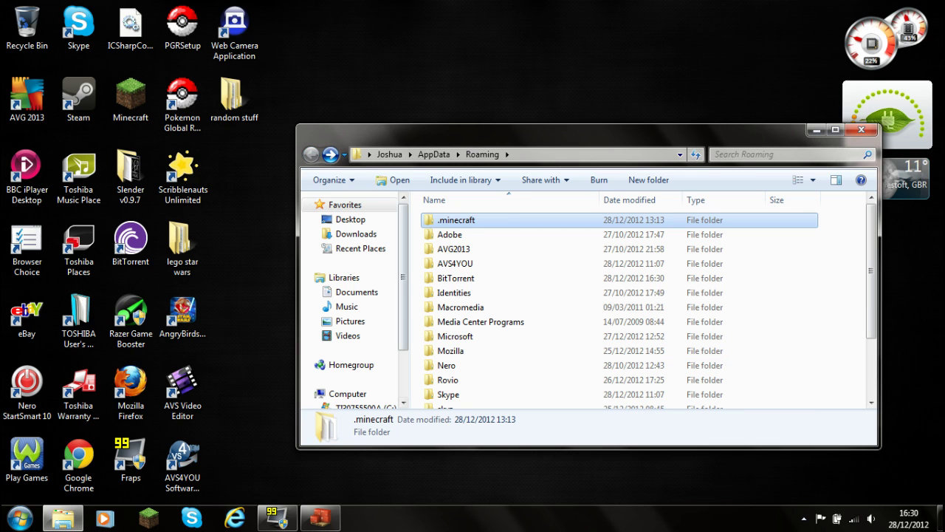
Move .minecraft to the Recycle Bin, permanently delete it there, and close Explorer.
{"action": "mouse_move", "coordinate": [457, 220]}
{"action": "left_mouse_down"}
{"action": "mouse_move", "coordinate": [228, 131]}
{"action": "mouse_move", "coordinate": [27, 34]}
{"action": "left_mouse_up"}
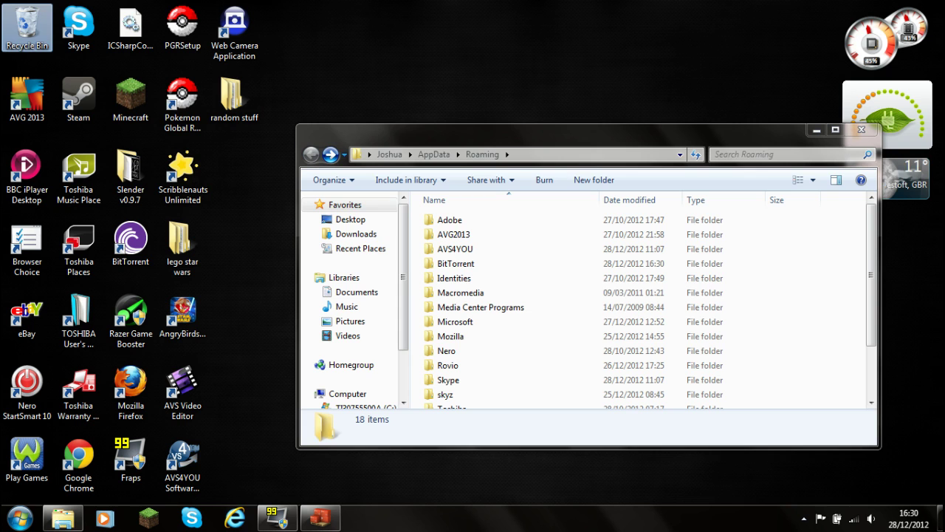
{"action": "double_click", "coordinate": [27, 29]}
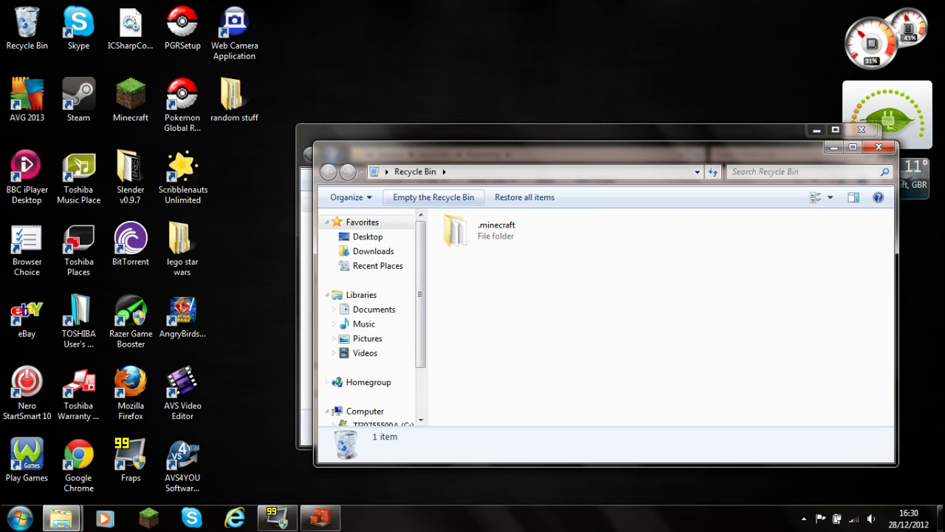
{"action": "left_click", "coordinate": [473, 229]}
{"action": "key", "text": "Delete"}
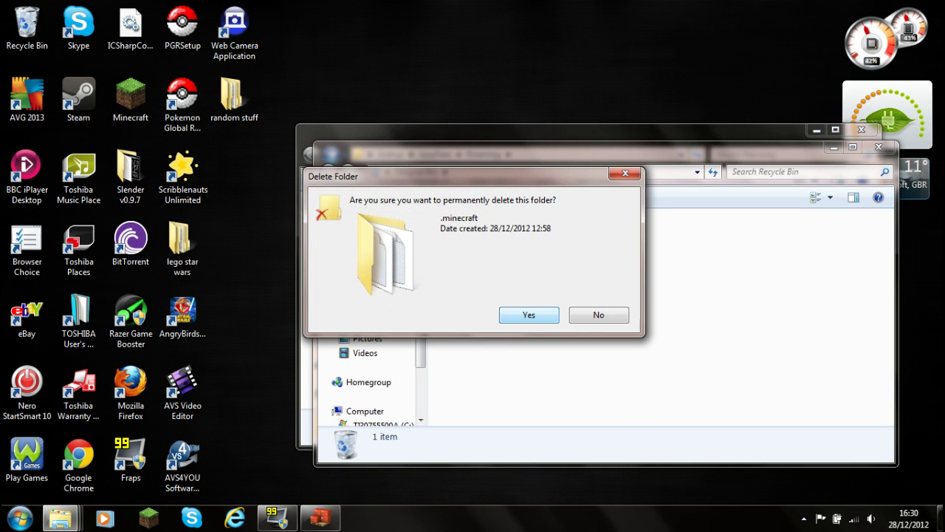
{"action": "key", "text": "Return"}
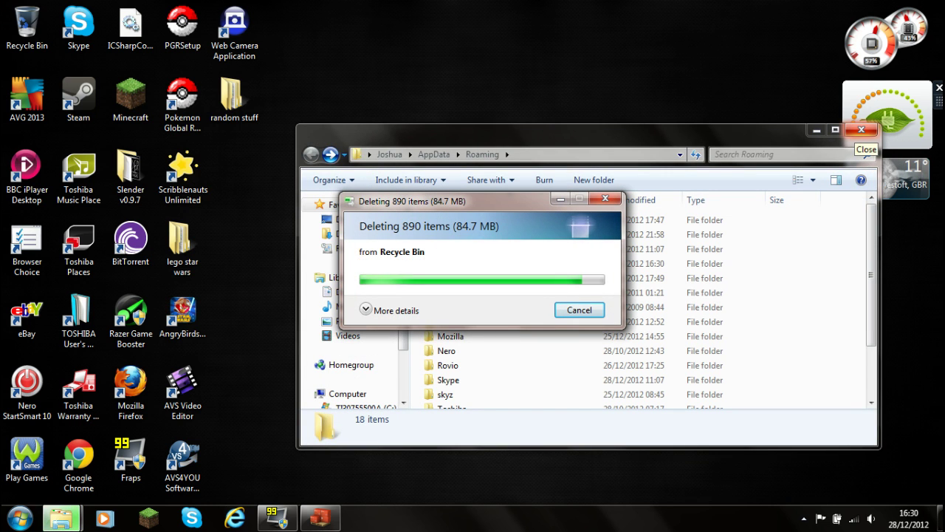
{"action": "left_click", "coordinate": [861, 130]}
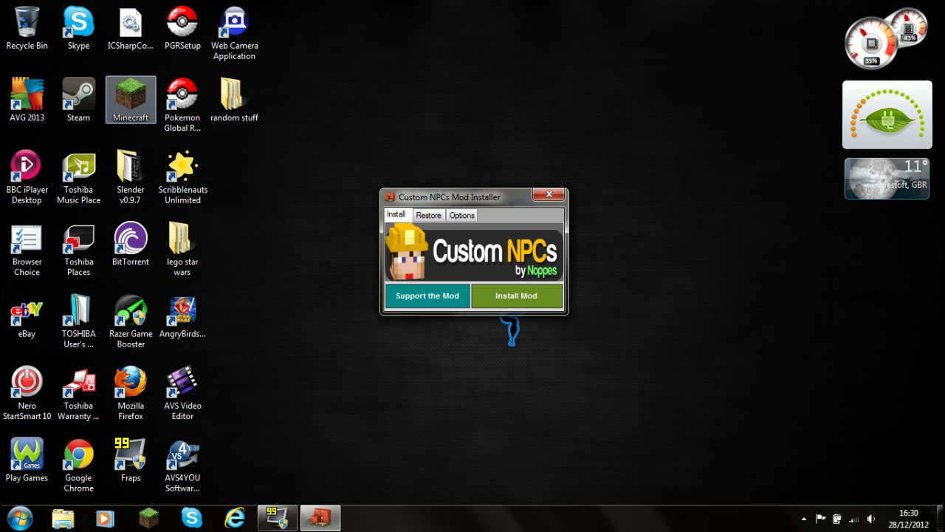
Launch Minecraft from the desktop icon, allowing the unverified Minecraft.exe to run.
{"action": "double_click", "coordinate": [131, 96]}
{"action": "left_click", "coordinate": [513, 271]}
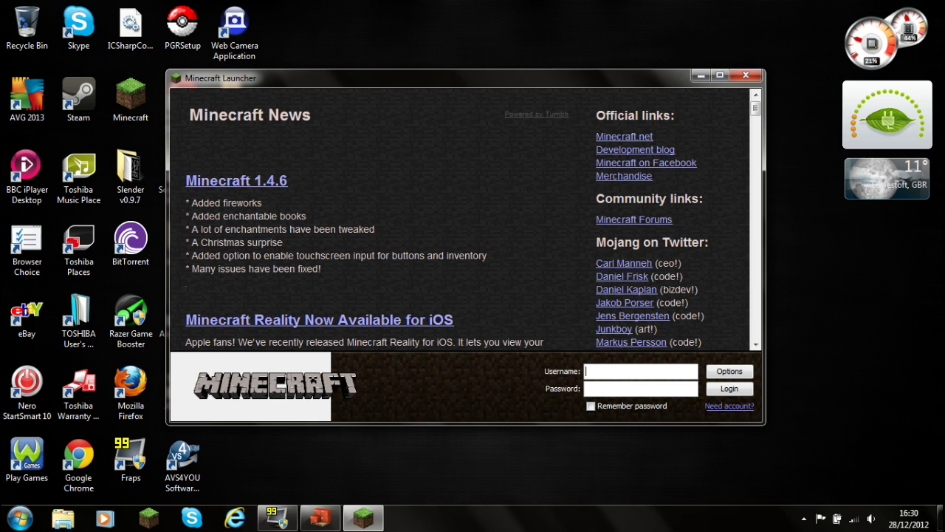
{"action": "left_click_drag", "start_coordinate": [570, 77], "coordinate": [510, 78]}
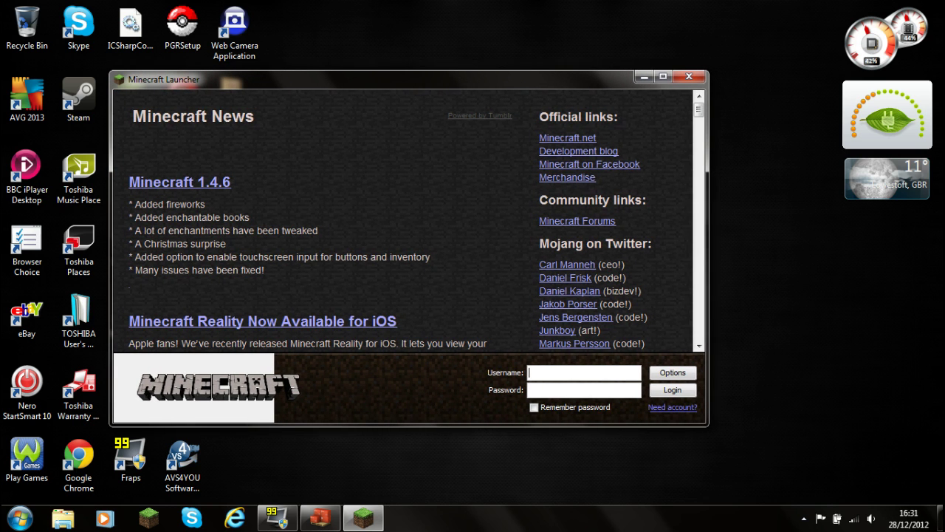
Log in with the account password remembered and wait for Minecraft 1.4.6 to download.
{"action": "type", "text": "whitie11"}
{"action": "type", "text": "******"}
{"action": "left_click", "coordinate": [534, 407]}
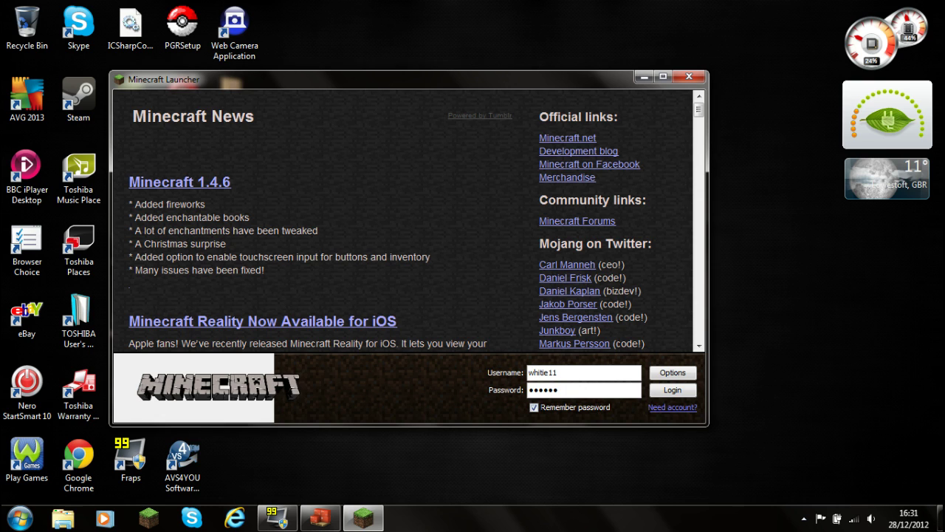
{"action": "key", "text": "Return"}
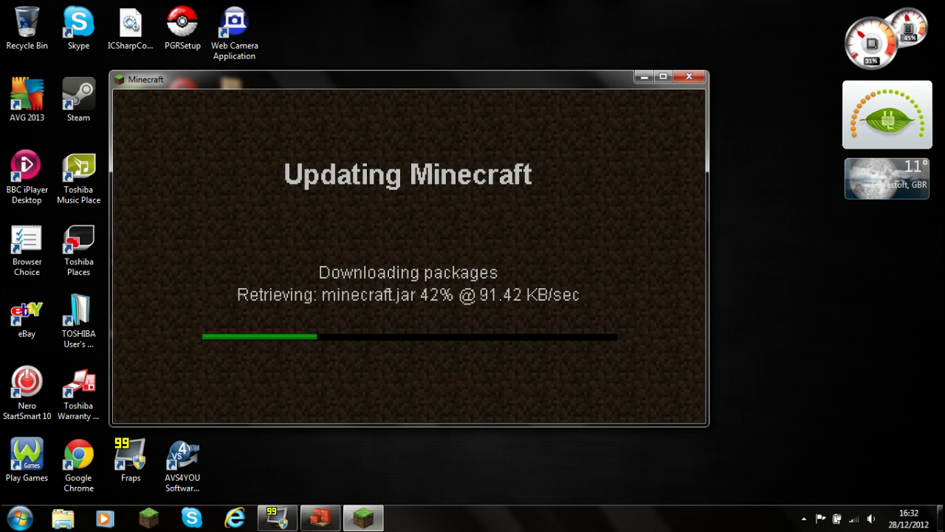
{"action": "left_click", "coordinate": [804, 519]}
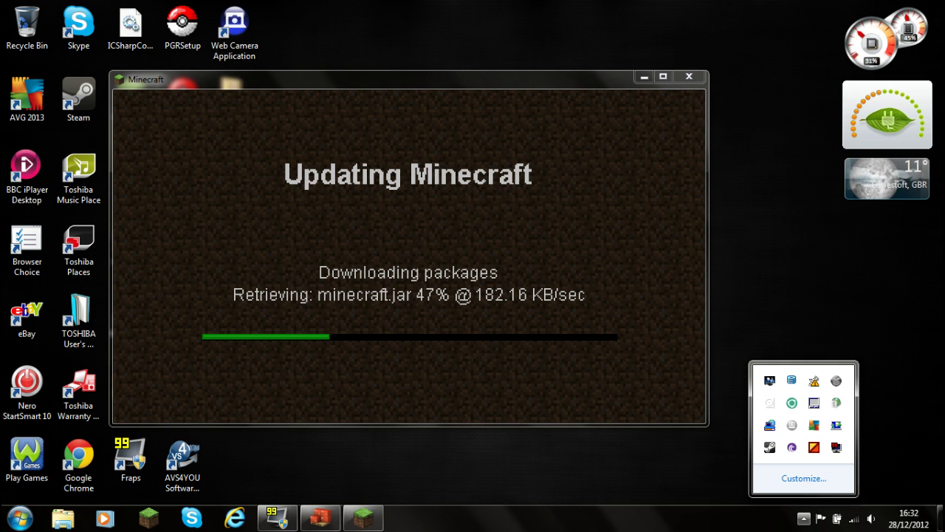
{"action": "left_click", "coordinate": [804, 519]}
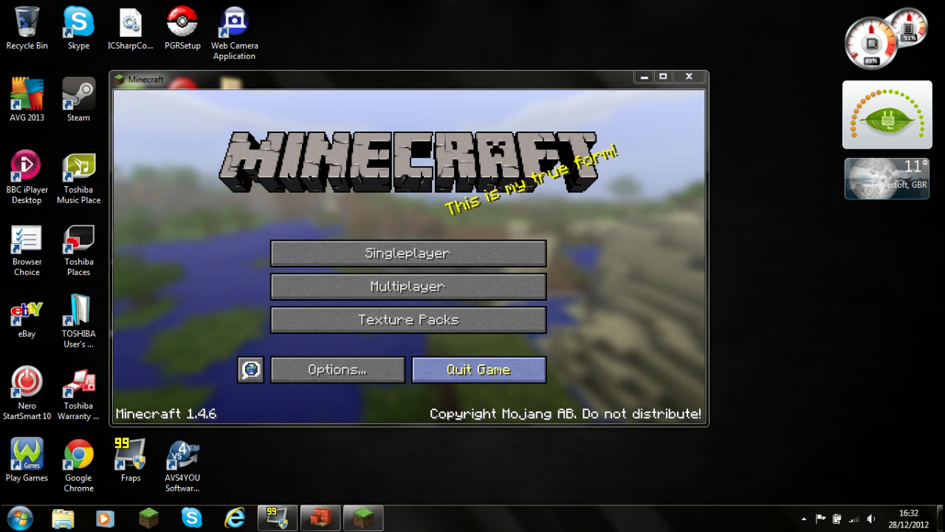
Close the Minecraft window and start the Custom NPCs install by answering the backup prompt.
{"action": "left_click", "coordinate": [479, 369]}
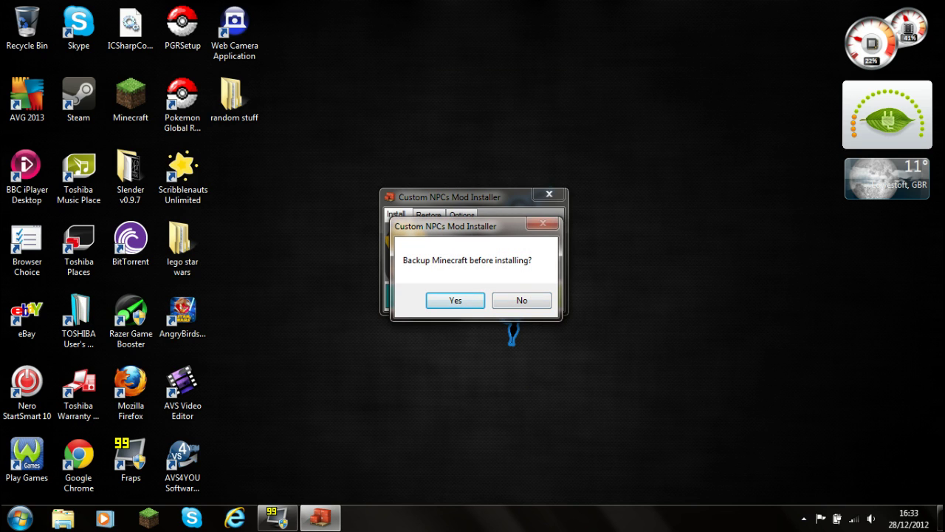
{"action": "key", "text": "Return"}
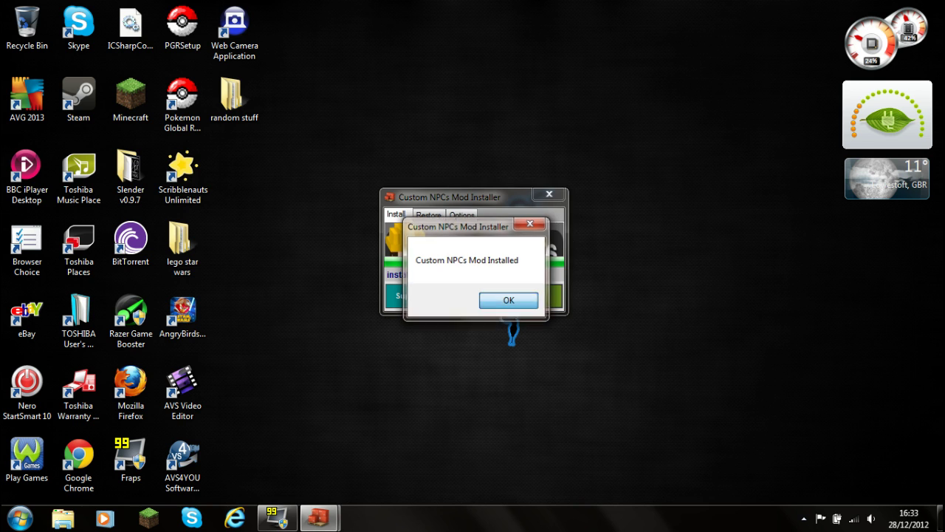
Dismiss the install message, close the installer, then relaunch Minecraft and log in.
{"action": "key", "text": "Return"}
{"action": "key", "text": "alt+F4"}
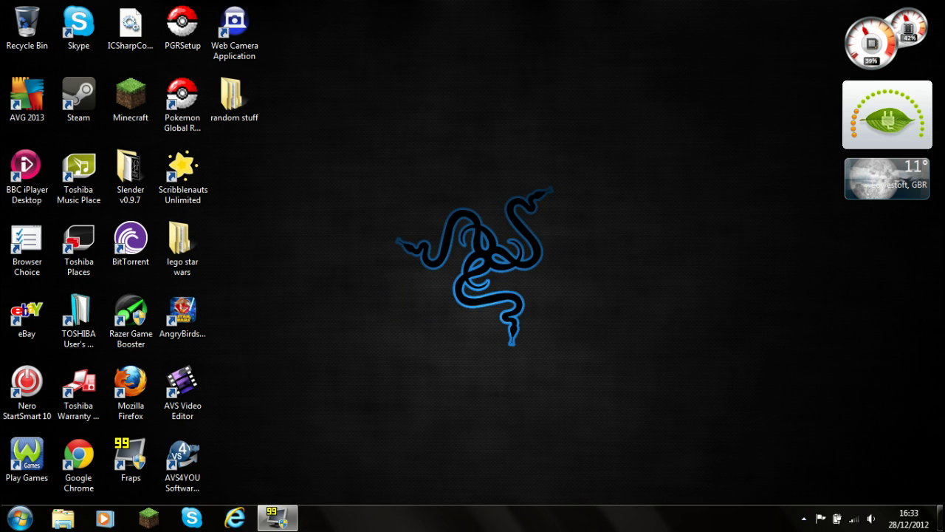
{"action": "double_click", "coordinate": [131, 98]}
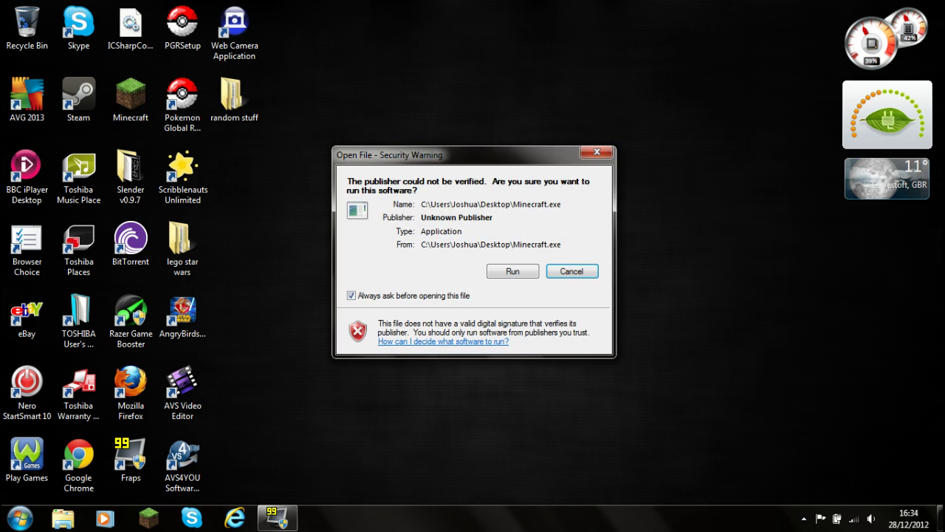
{"action": "key", "text": "Return"}
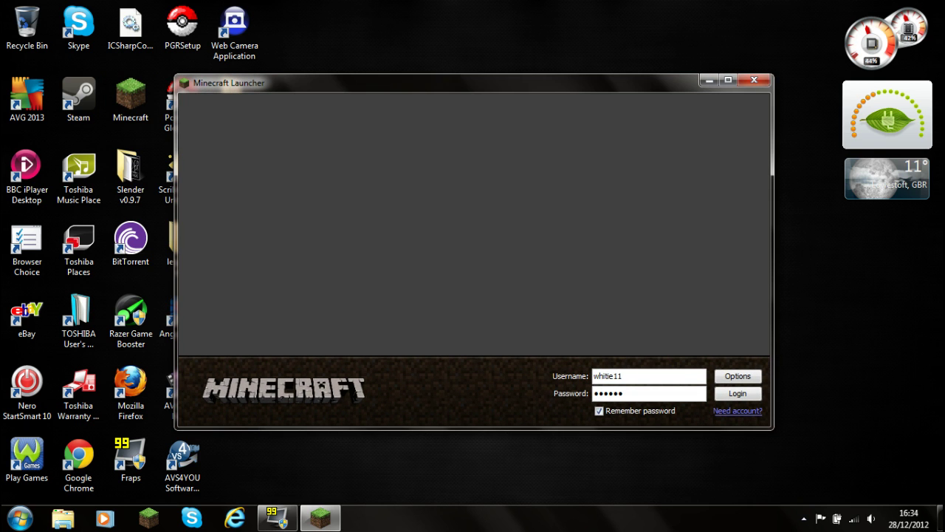
{"action": "key", "text": "Return"}
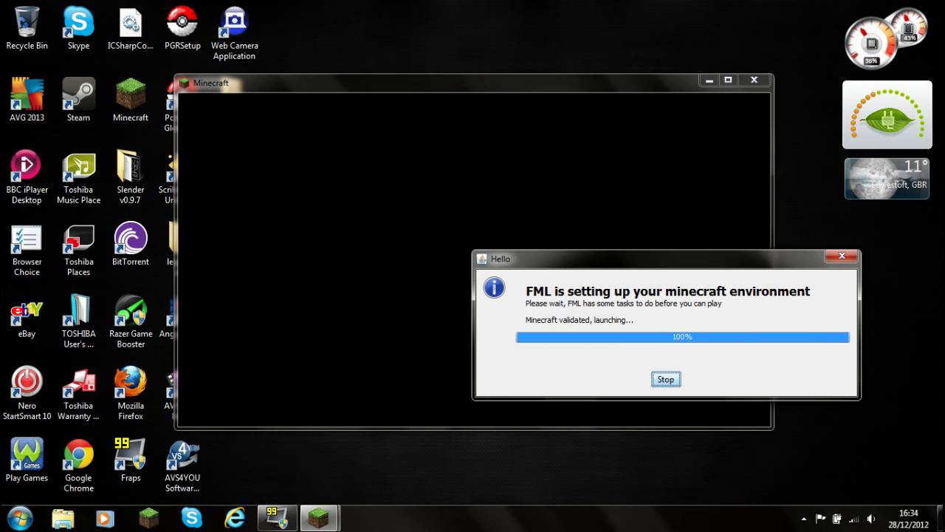
Check CustomNpcs 1.4.5 in the Mods list, then go back to the main menu.
{"action": "mouse_move", "coordinate": [597, 91]}
{"action": "left_mouse_down"}
{"action": "mouse_move", "coordinate": [510, 81]}
{"action": "mouse_move", "coordinate": [547, 80]}
{"action": "left_mouse_up"}
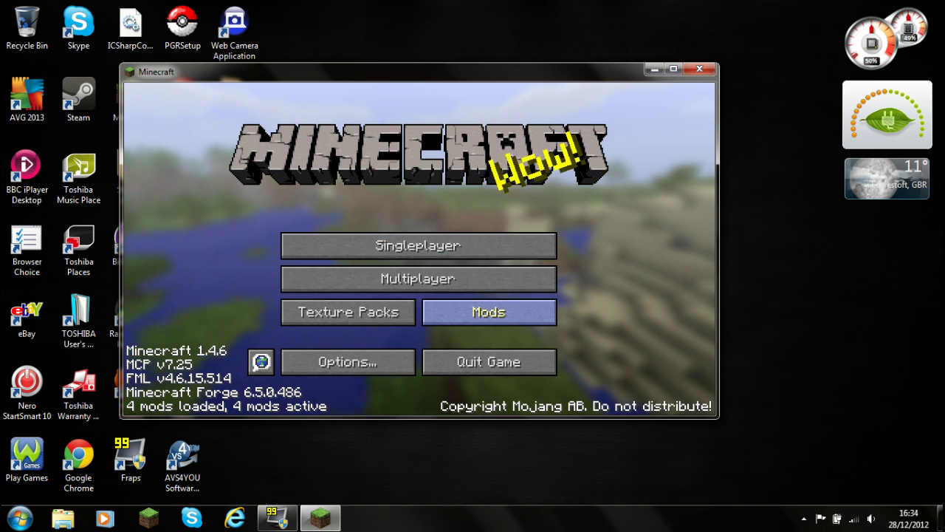
{"action": "left_click", "coordinate": [488, 312]}
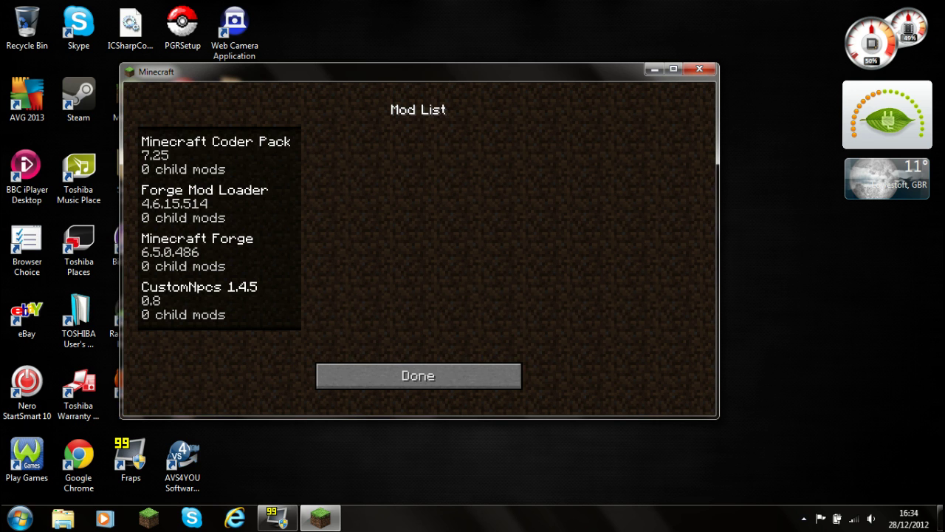
{"action": "left_click", "coordinate": [199, 301]}
{"action": "left_click", "coordinate": [418, 376]}
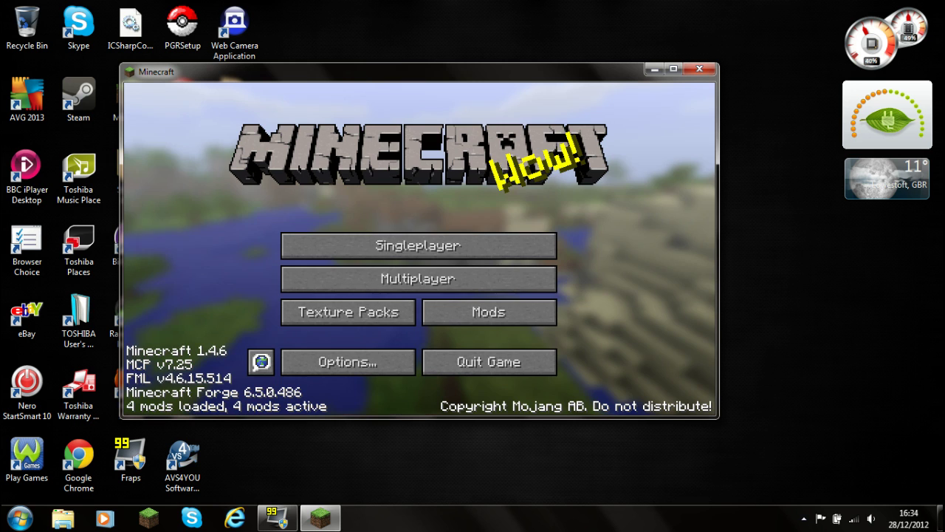
Create a new singleplayer world with the game mode set to Creative.
{"action": "left_click", "coordinate": [413, 246]}
{"action": "key", "text": "F11"}
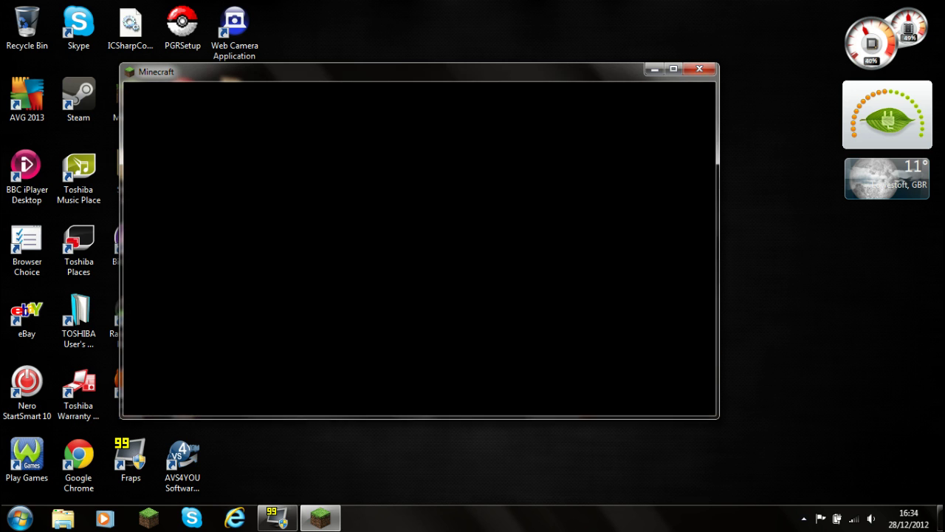
{"action": "left_click", "coordinate": [639, 444]}
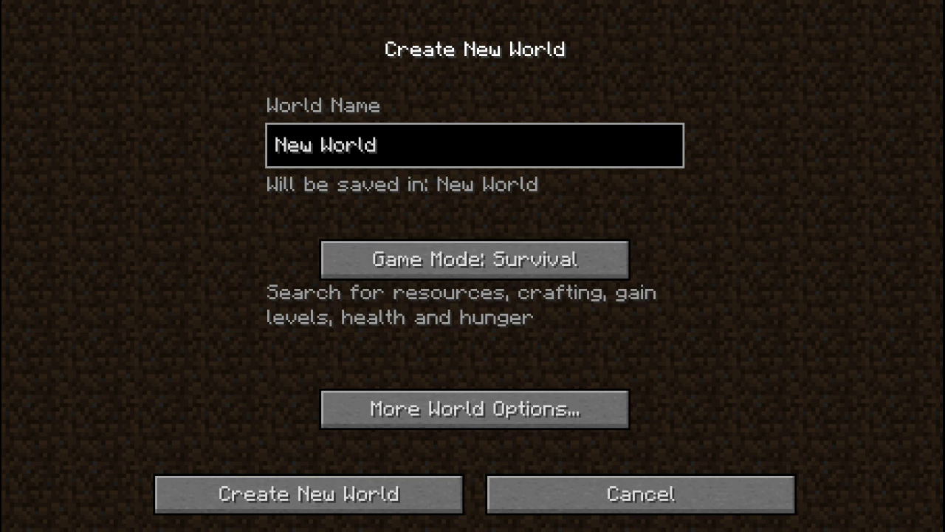
{"action": "left_click", "coordinate": [475, 260]}
{"action": "left_click", "coordinate": [475, 259]}
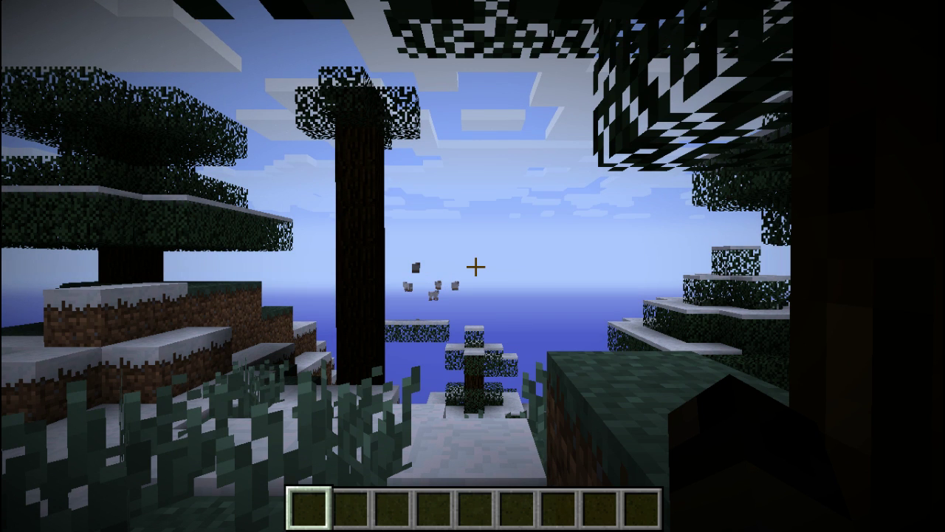
Set video to Fast graphics, Smooth Lighting off, Short render distance, Max FPS, then resume.
{"action": "key", "text": "Escape"}
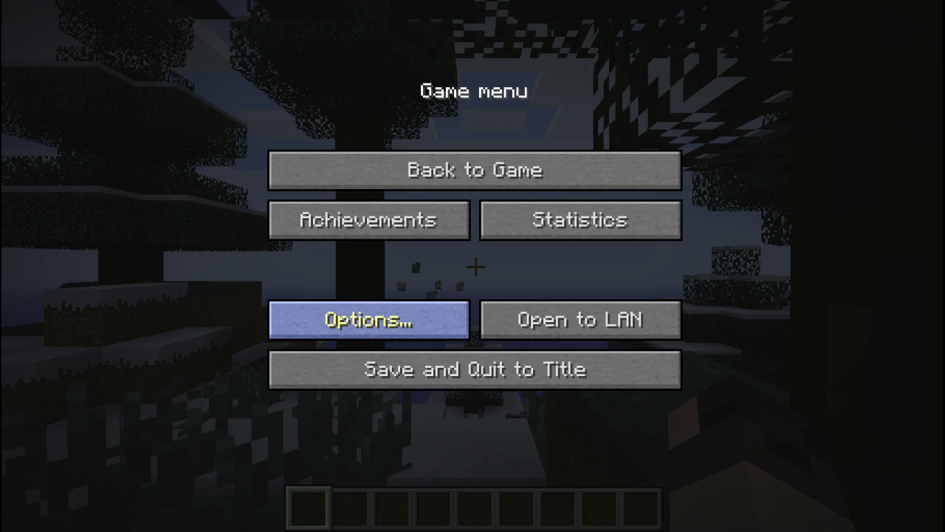
{"action": "left_click", "coordinate": [369, 306]}
{"action": "left_click", "coordinate": [369, 306]}
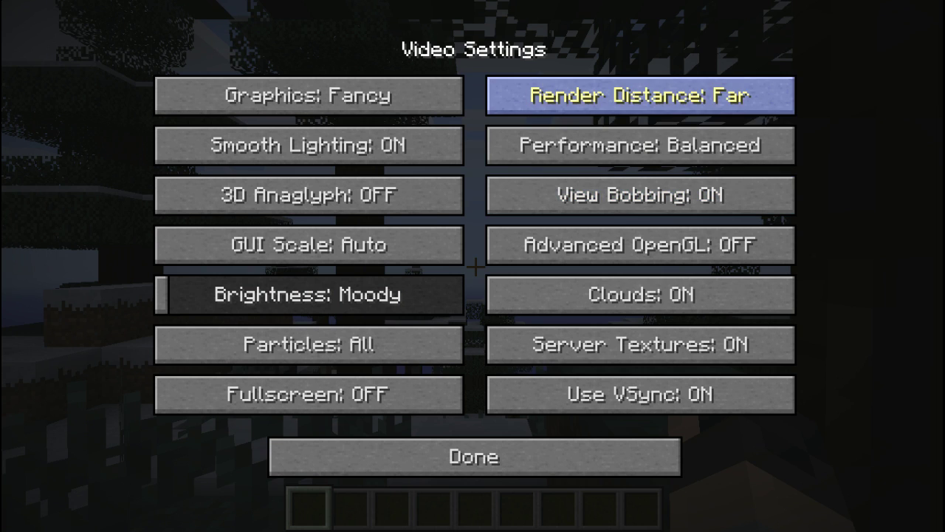
{"action": "left_click", "coordinate": [640, 95]}
{"action": "left_click", "coordinate": [641, 145]}
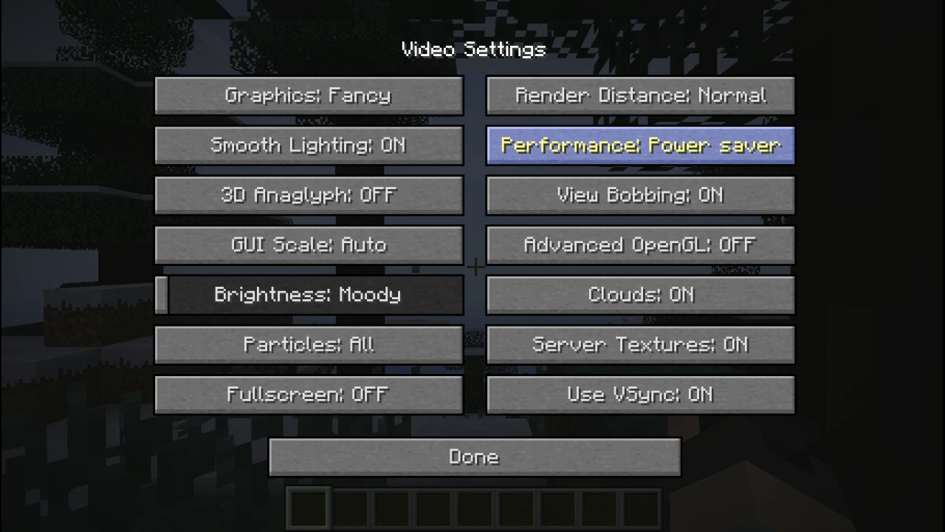
{"action": "left_click", "coordinate": [641, 145]}
{"action": "left_click", "coordinate": [309, 96]}
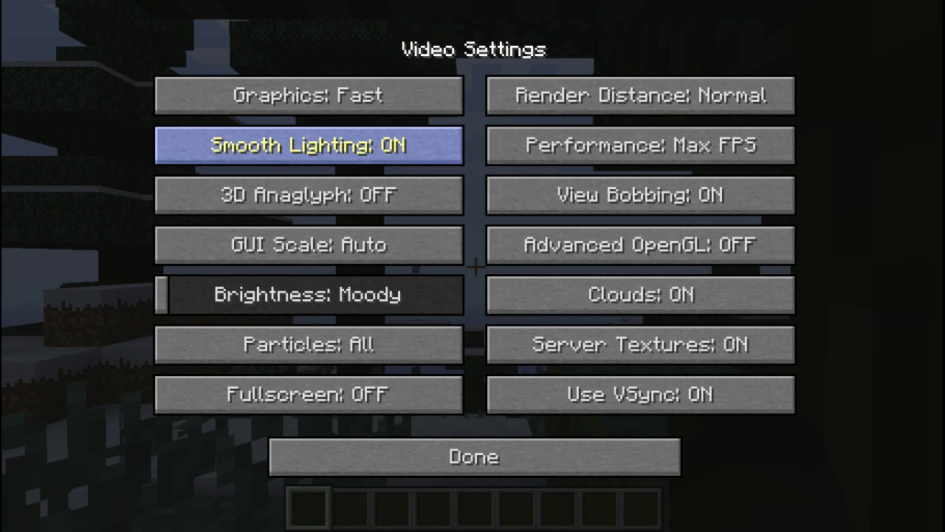
{"action": "left_click", "coordinate": [309, 145]}
{"action": "left_click", "coordinate": [640, 95]}
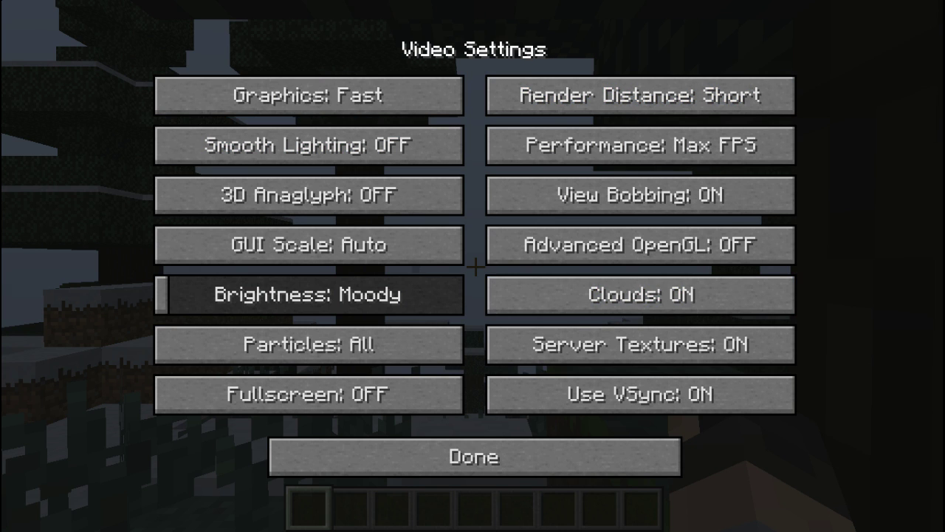
{"action": "left_click", "coordinate": [475, 457]}
{"action": "left_click", "coordinate": [474, 455]}
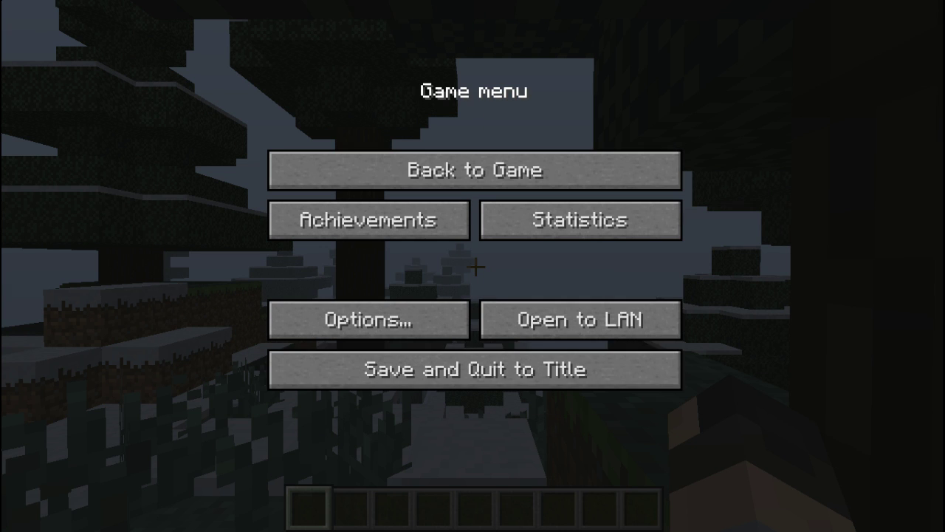
{"action": "left_click", "coordinate": [474, 170]}
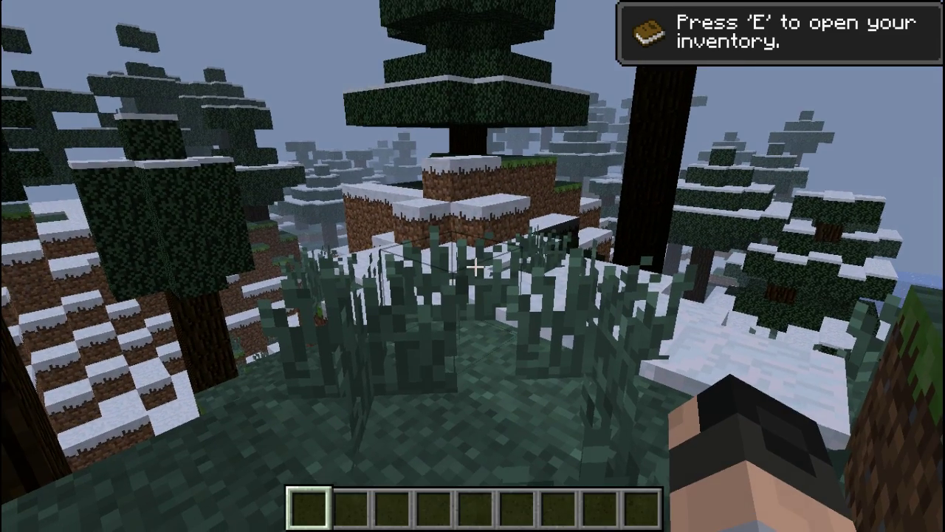
Put the Npc Wand from the creative Tools tab into hotbar slot one and return to the world.
{"action": "key", "text": "e"}
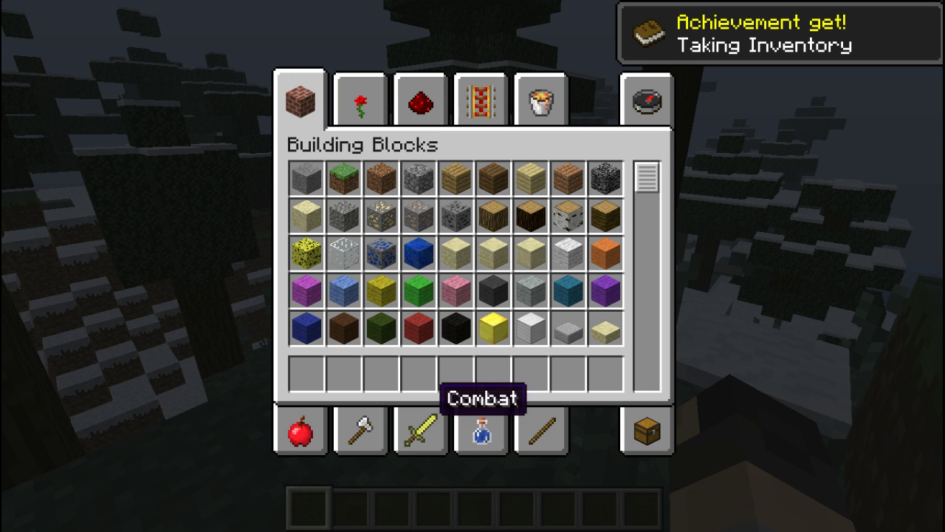
{"action": "left_click", "coordinate": [435, 410]}
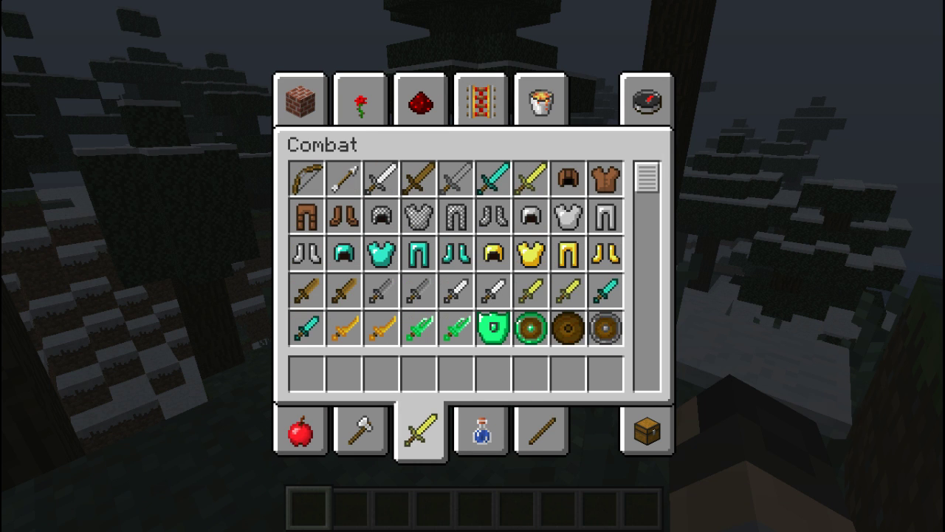
{"action": "scroll", "coordinate": [474, 253], "scroll_direction": "down", "scroll_amount": 15}
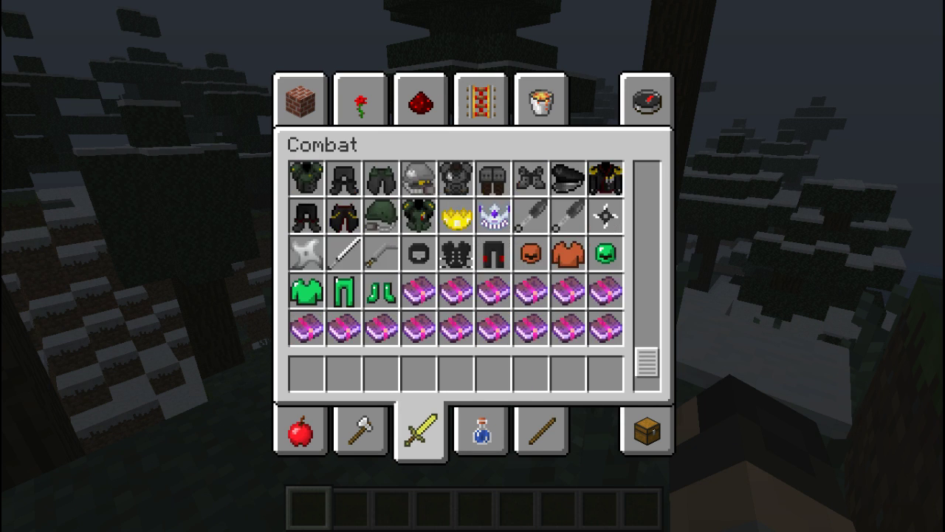
{"action": "left_click", "coordinate": [367, 415]}
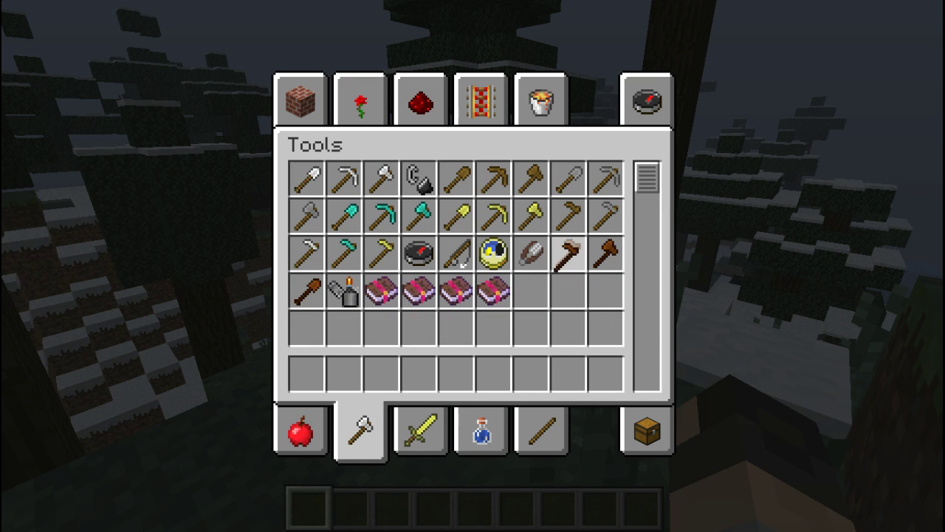
{"action": "left_click", "coordinate": [568, 253]}
{"action": "left_click", "coordinate": [306, 374]}
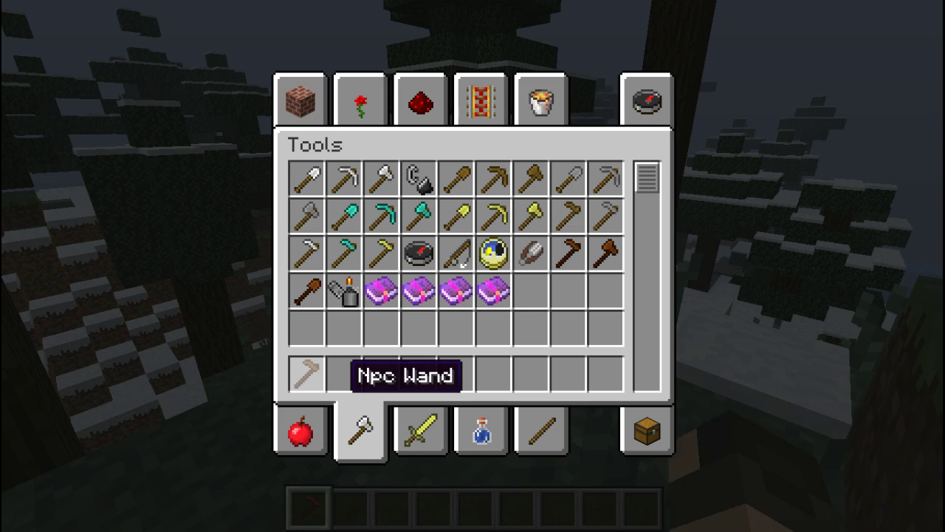
{"action": "key", "text": "e"}
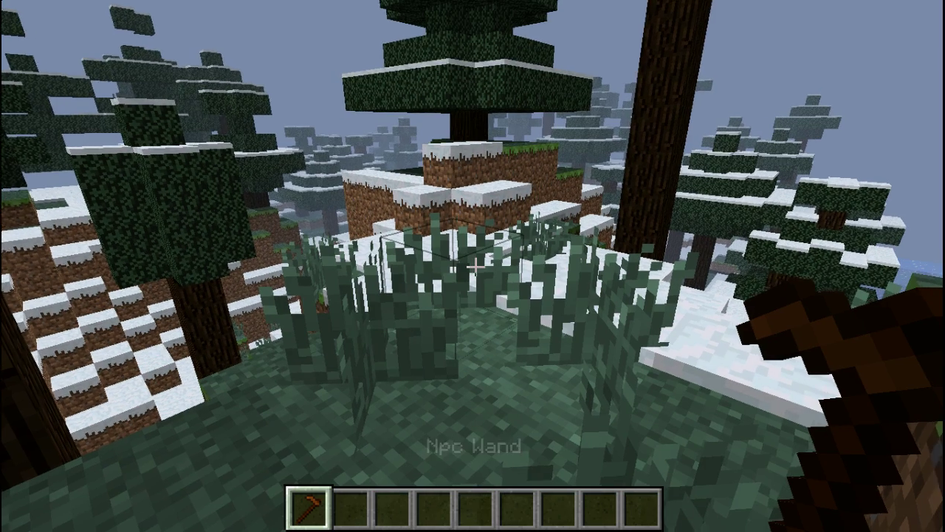
{"action": "key", "text": "w"}
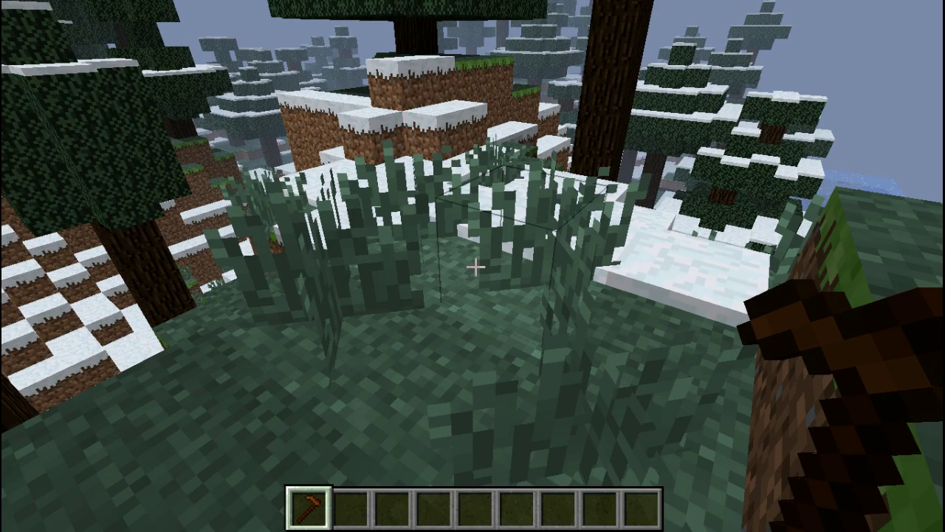
Spawn a Human Male NPC named Sieq with the Npc Wand, then pause the game.
{"action": "right_click", "coordinate": [476, 267]}
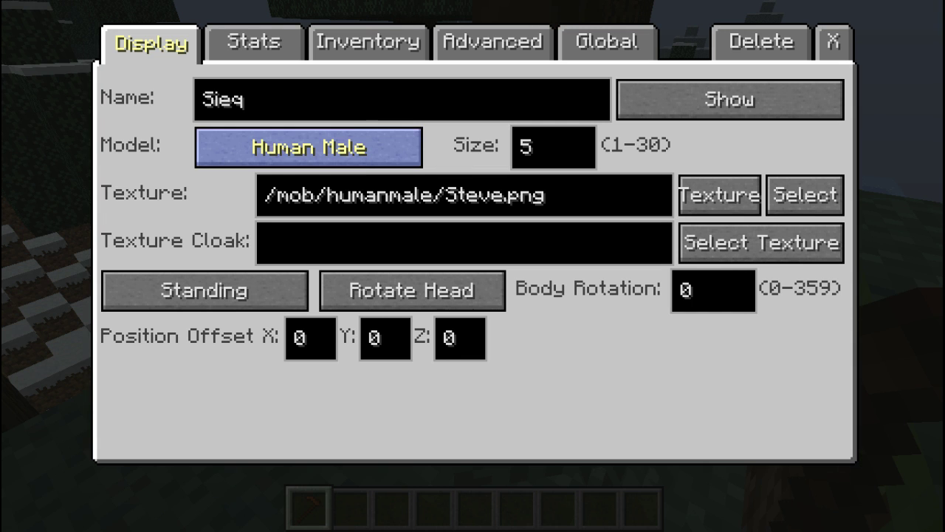
{"action": "left_click", "coordinate": [309, 147]}
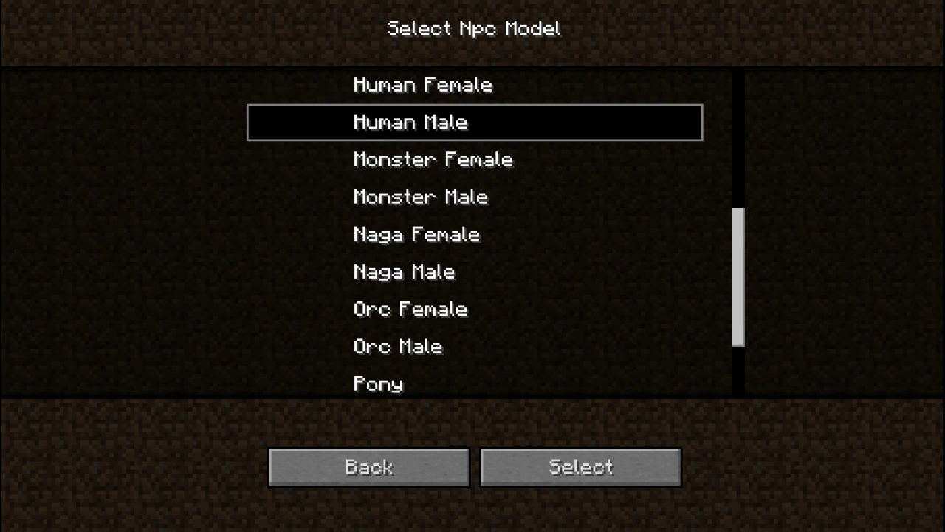
{"action": "scroll", "coordinate": [495, 234], "scroll_direction": "down", "scroll_amount": 3}
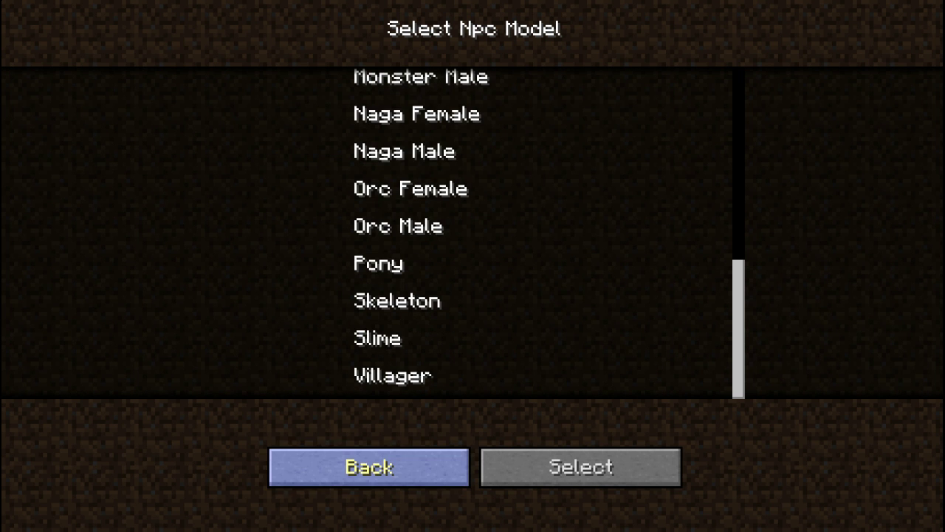
{"action": "left_click", "coordinate": [369, 466]}
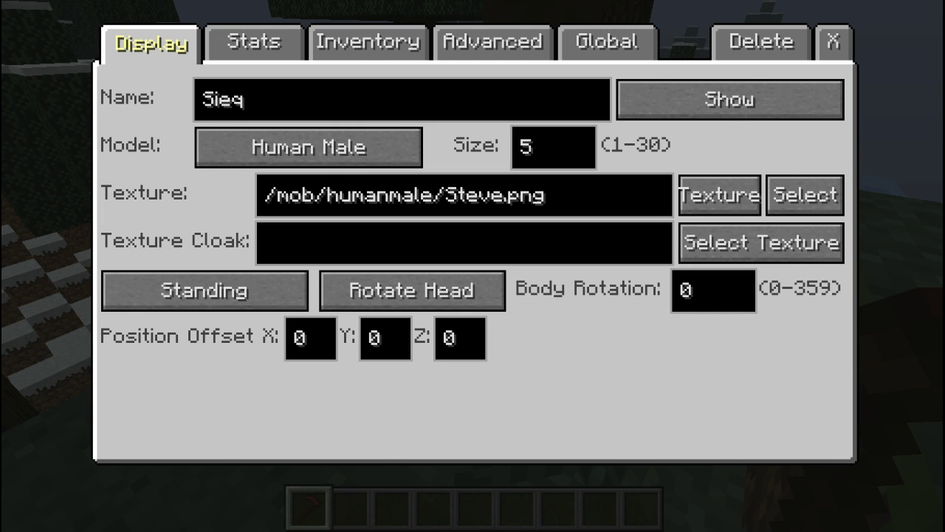
{"action": "key", "text": "Escape"}
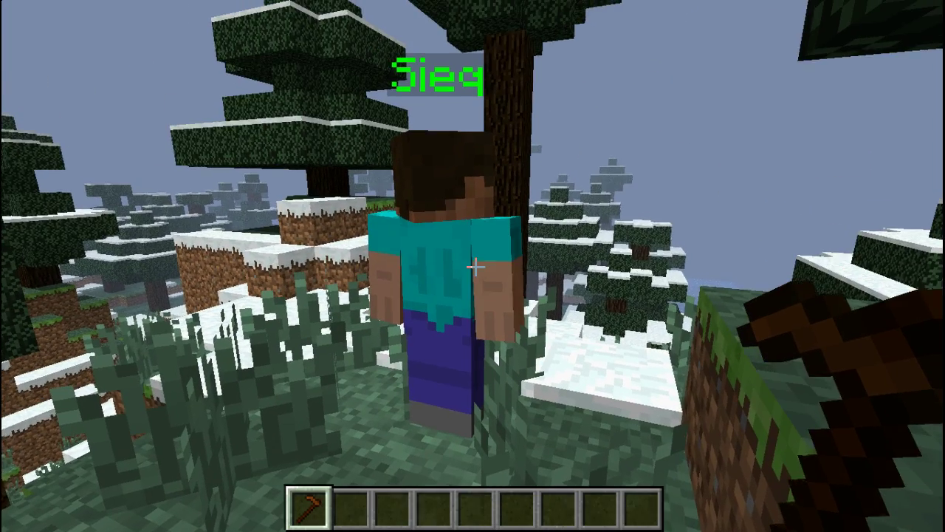
{"action": "left_click", "coordinate": [475, 268]}
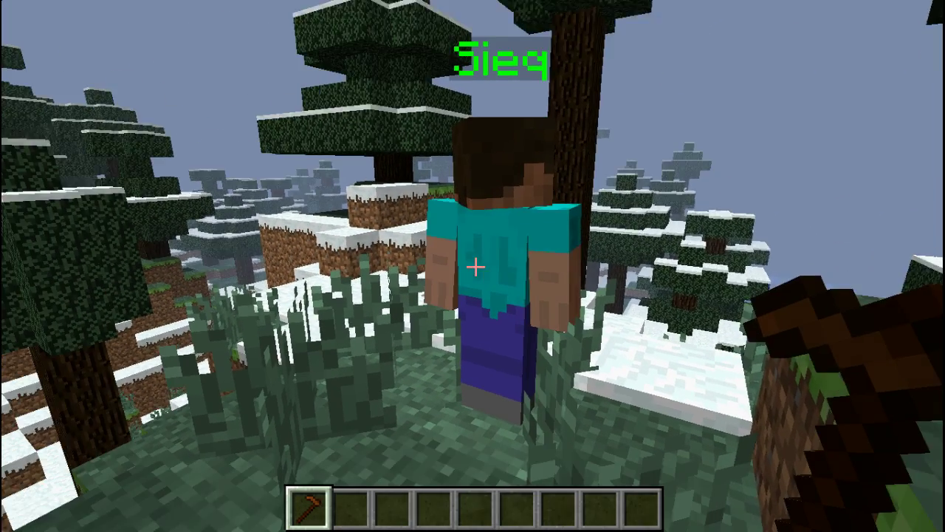
{"action": "key", "text": "Escape"}
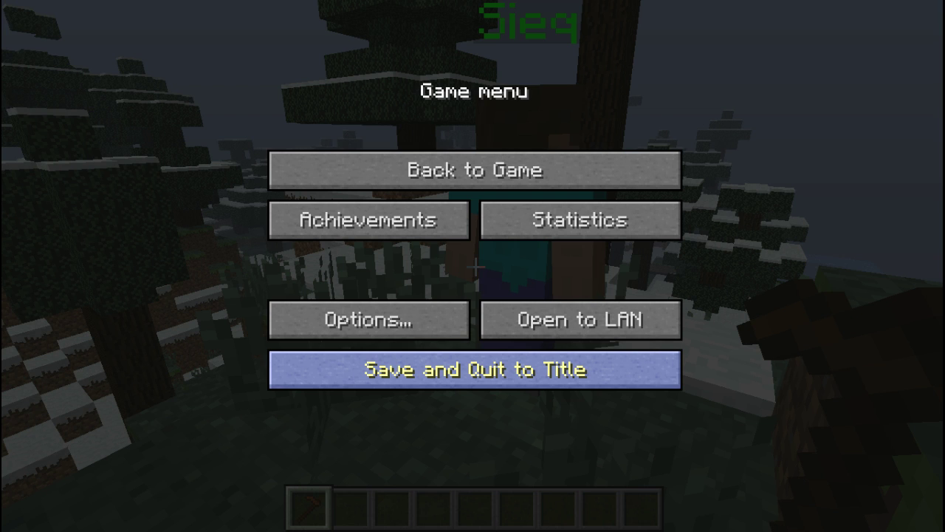